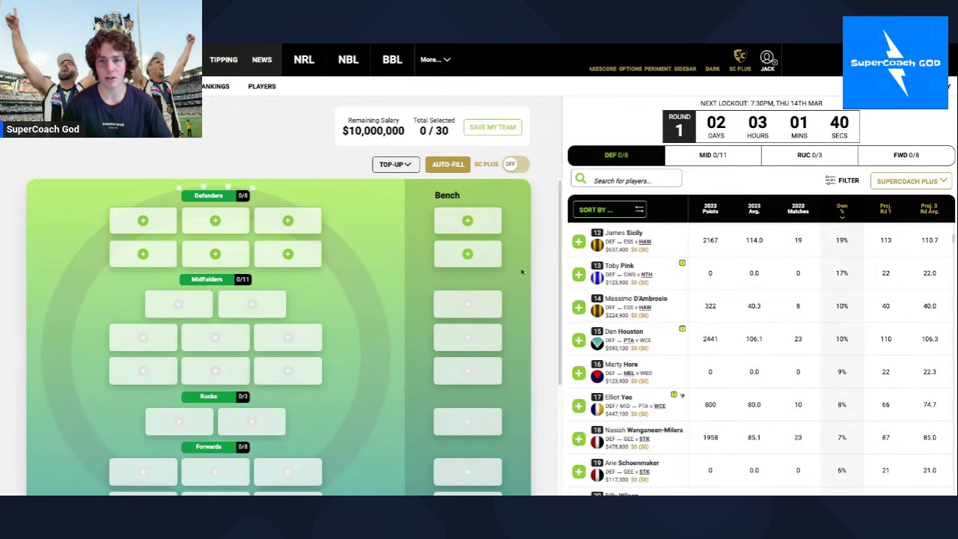
Step: Add defenders Massimo D'Ambrosio and Dan Houston to the team
{"action": "scroll", "coordinate": [647, 319], "scroll_direction": "up", "scroll_amount": 3}
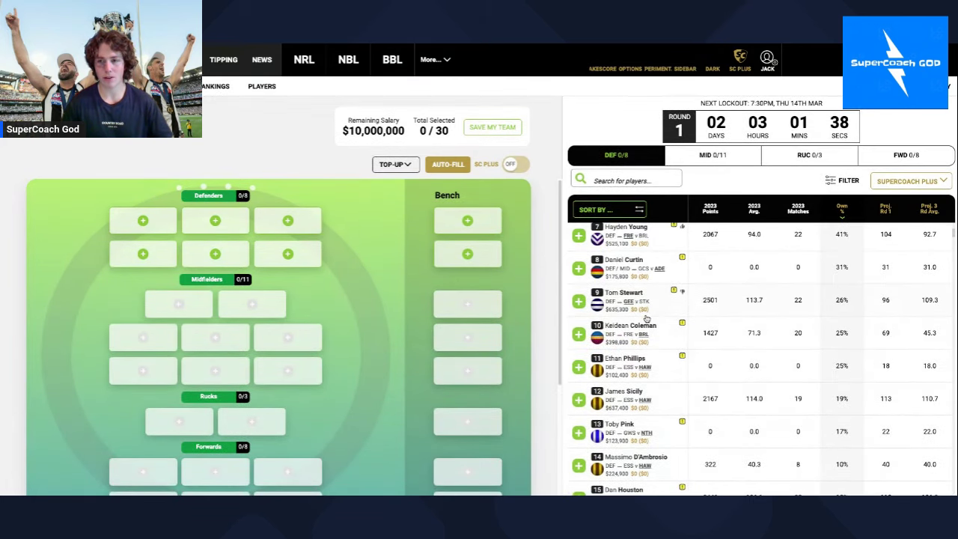
{"action": "scroll", "coordinate": [647, 319], "scroll_direction": "down", "scroll_amount": 3}
{"action": "scroll", "coordinate": [647, 319], "scroll_direction": "up", "scroll_amount": 1}
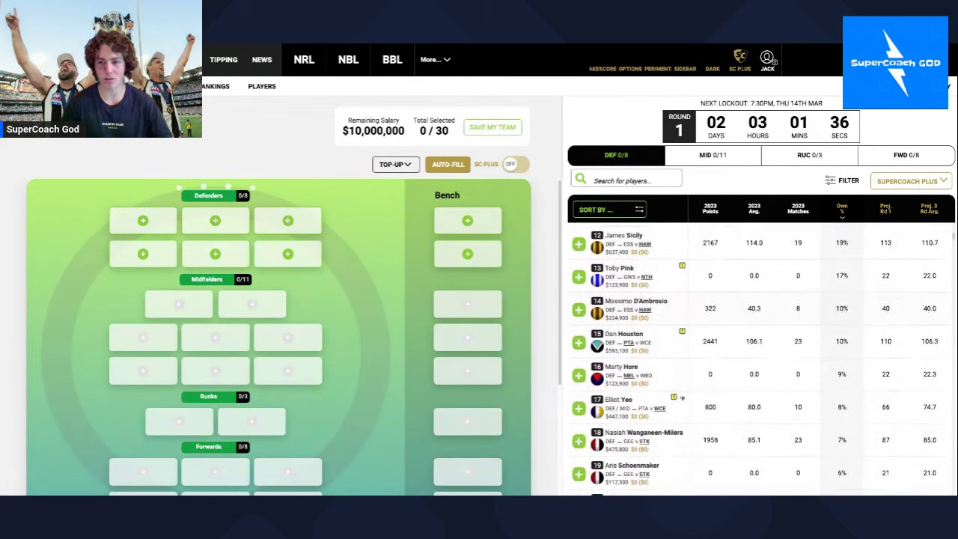
{"action": "scroll", "coordinate": [758, 359], "scroll_direction": "down", "scroll_amount": 1}
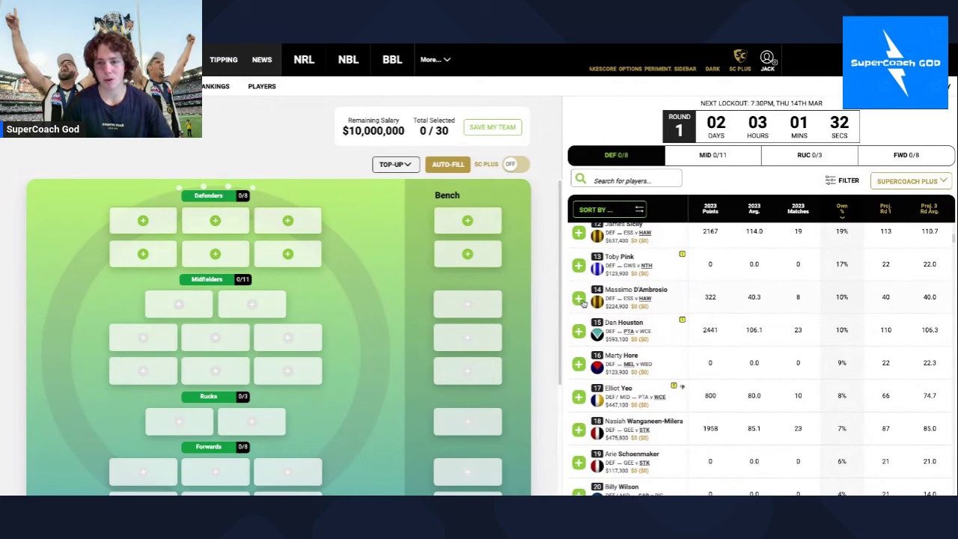
{"action": "left_click", "coordinate": [579, 298]}
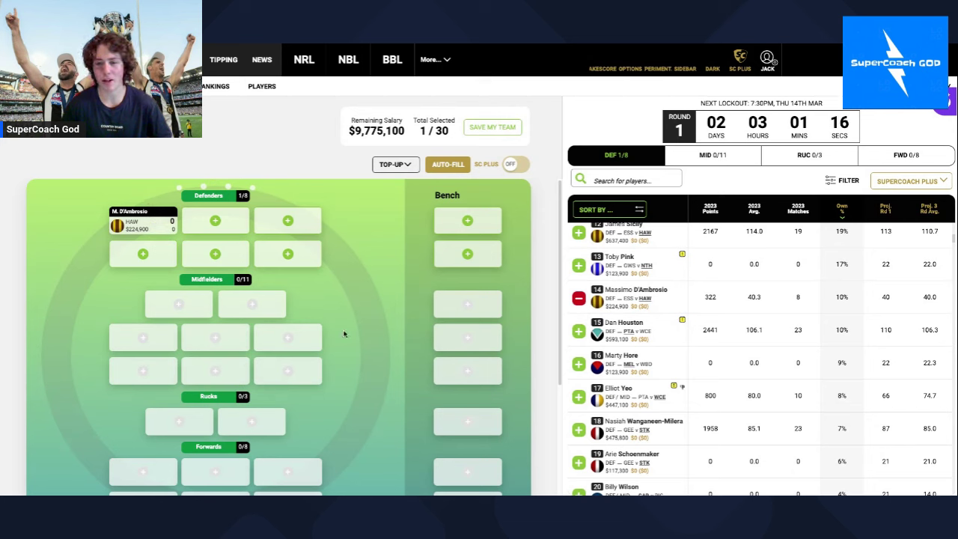
{"action": "mouse_move", "coordinate": [147, 208]}
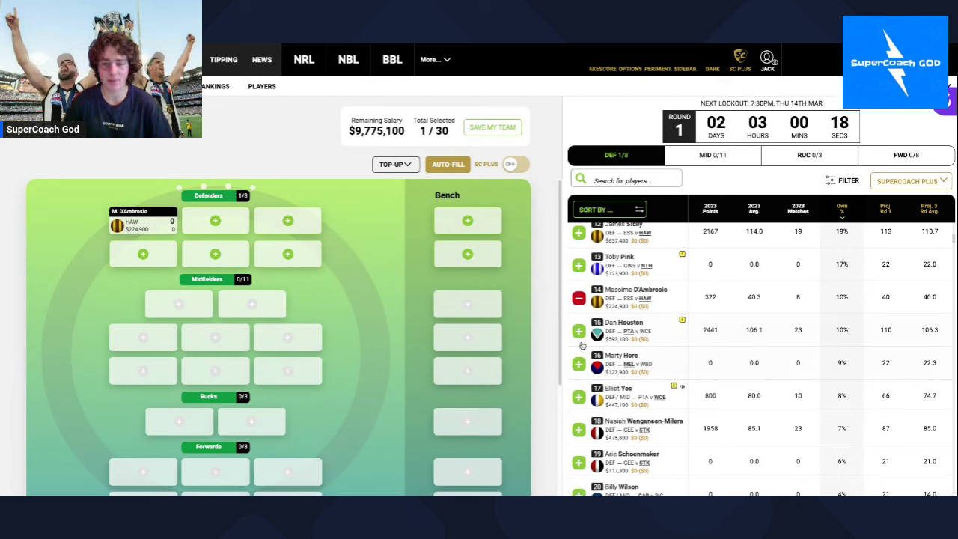
{"action": "left_click", "coordinate": [578, 334]}
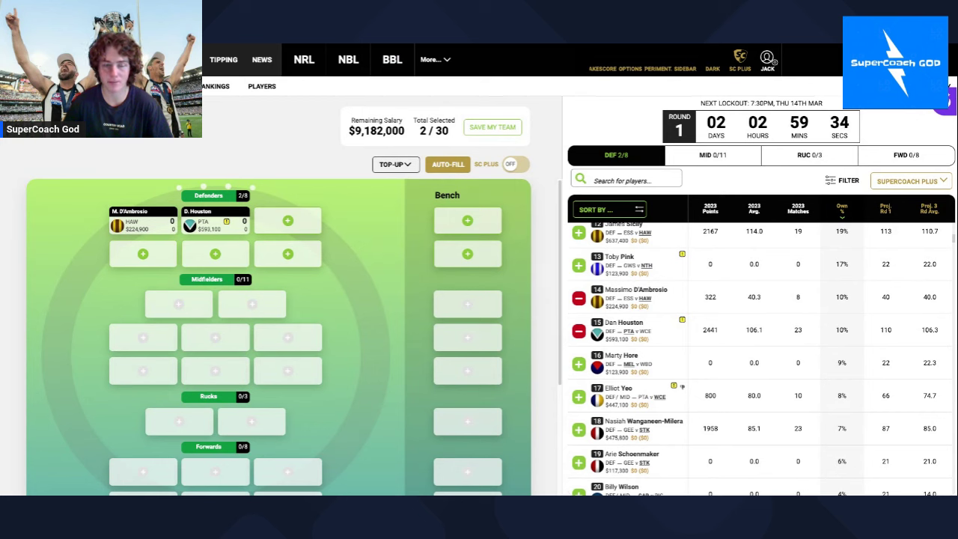
Step: Add Elliot Yeo and Nasiah Wanganeen-Milera to the team as defenders
{"action": "scroll", "coordinate": [680, 411], "scroll_direction": "down", "scroll_amount": 2}
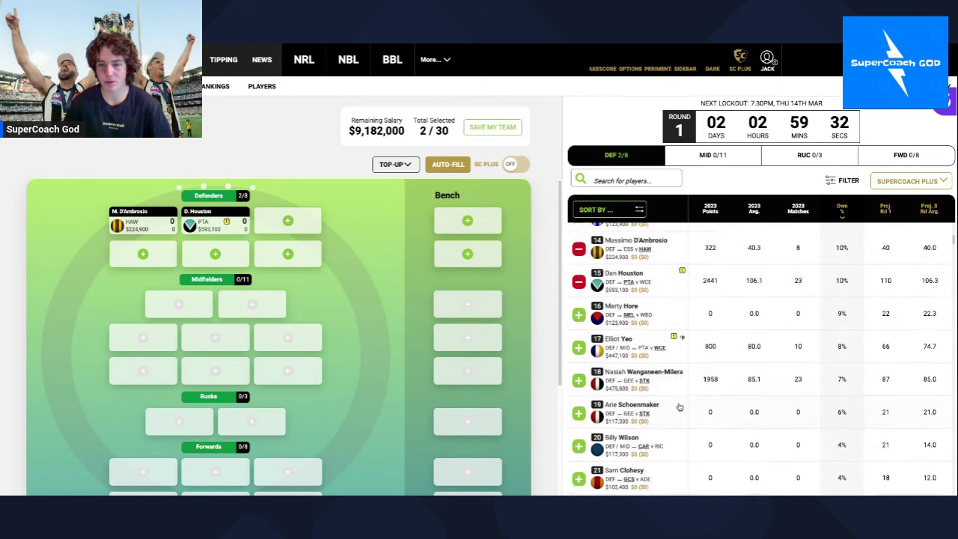
{"action": "scroll", "coordinate": [680, 408], "scroll_direction": "down", "scroll_amount": 1}
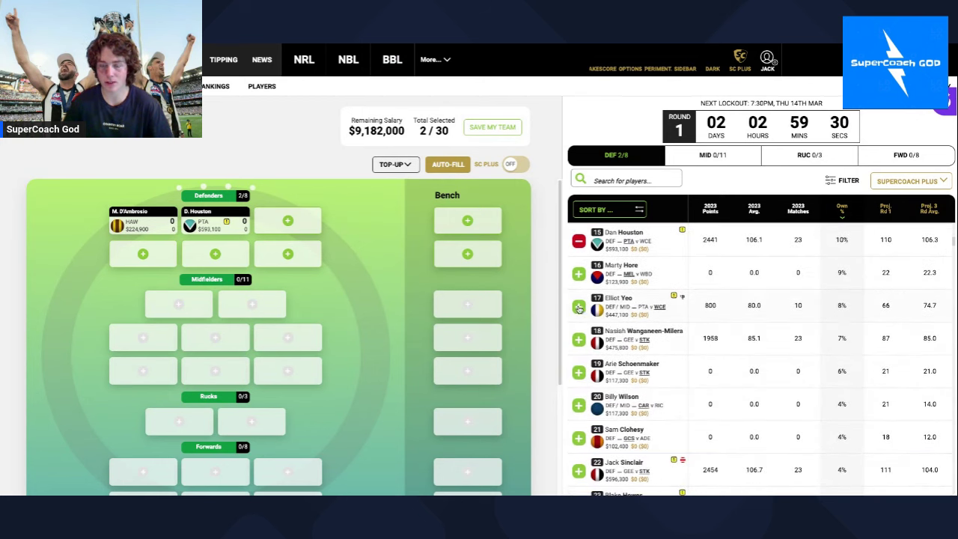
{"action": "left_click", "coordinate": [579, 308]}
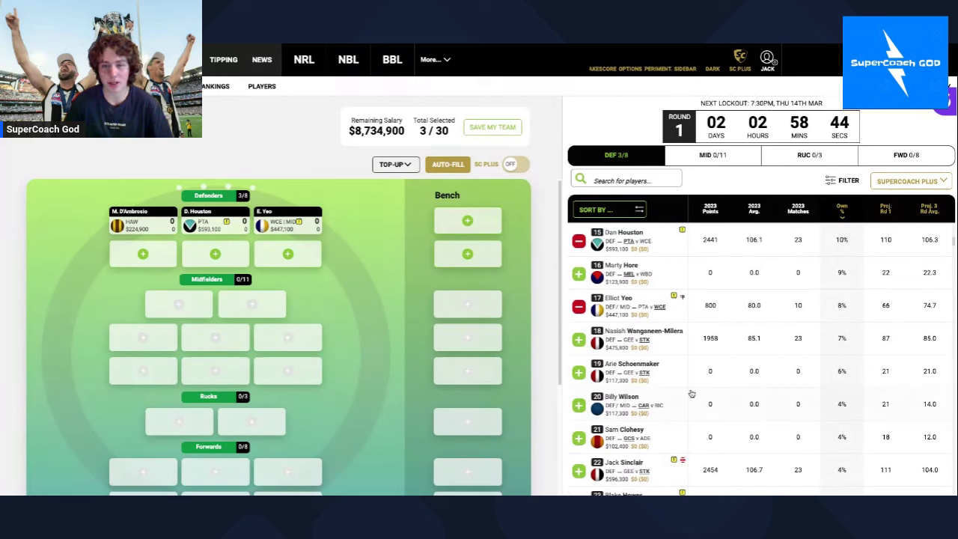
{"action": "scroll", "coordinate": [687, 394], "scroll_direction": "down", "scroll_amount": 1}
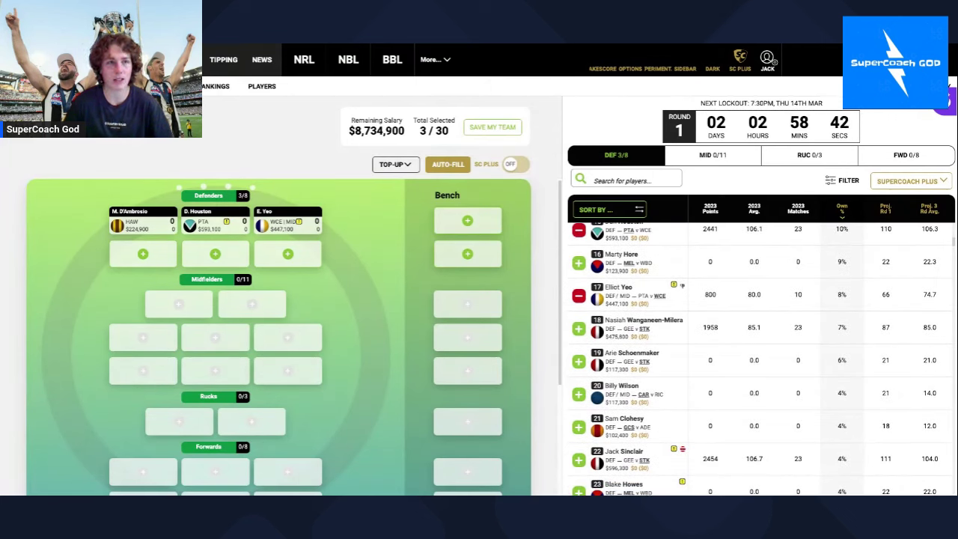
{"action": "left_click", "coordinate": [579, 330]}
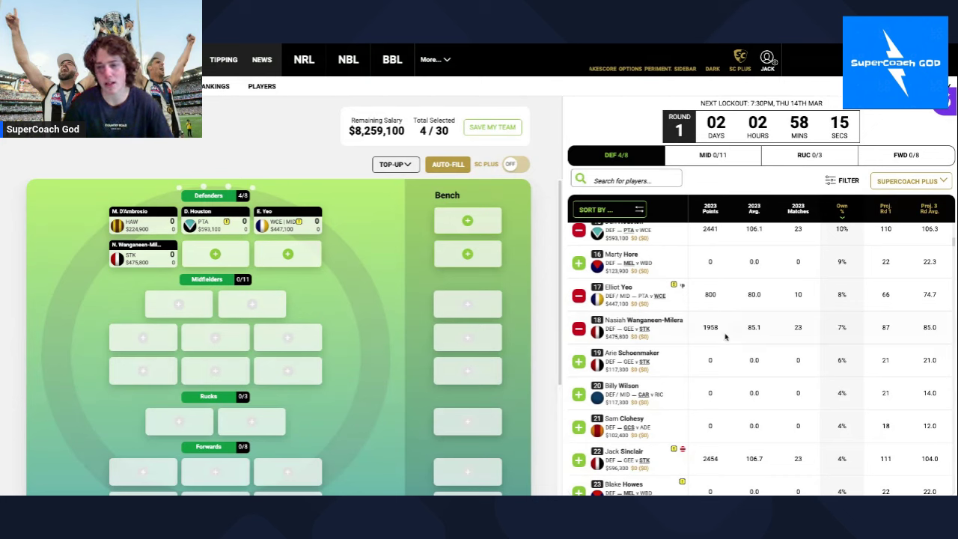
Step: Examine Nasiah Wanganeen-Milera's 2023 season snapshot and round-by-round score chart in his player profile
{"action": "left_click", "coordinate": [620, 328]}
{"action": "scroll", "coordinate": [801, 299], "scroll_direction": "down", "scroll_amount": 4}
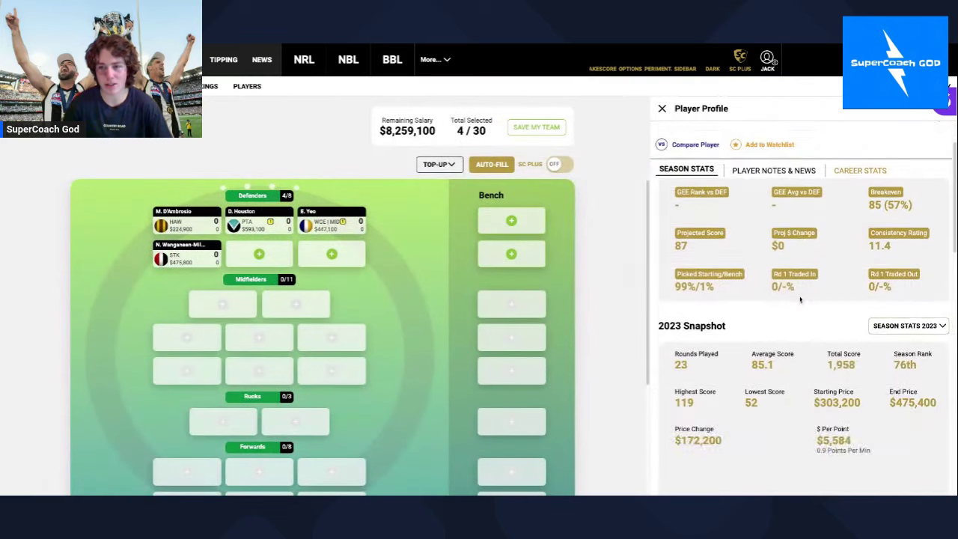
{"action": "scroll", "coordinate": [801, 299], "scroll_direction": "down", "scroll_amount": 1}
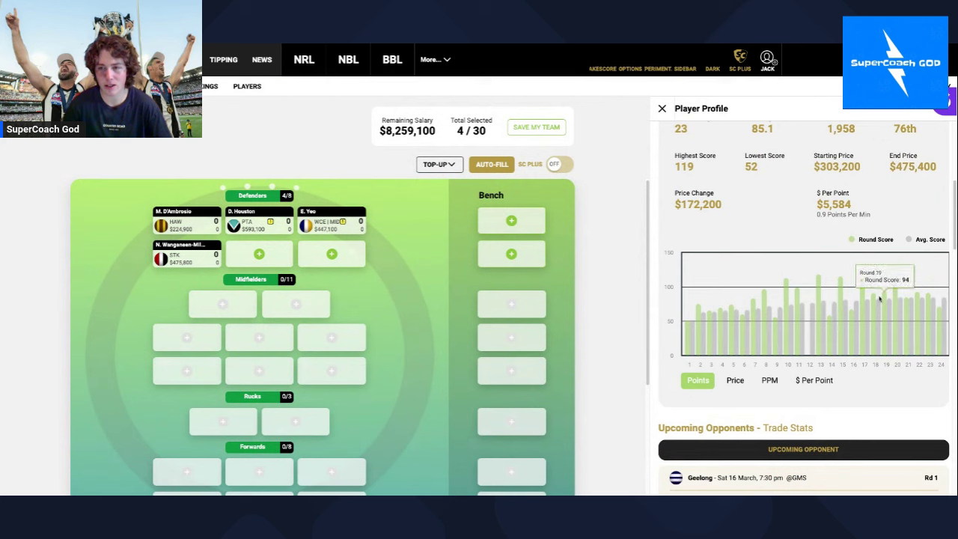
{"action": "left_click", "coordinate": [662, 109]}
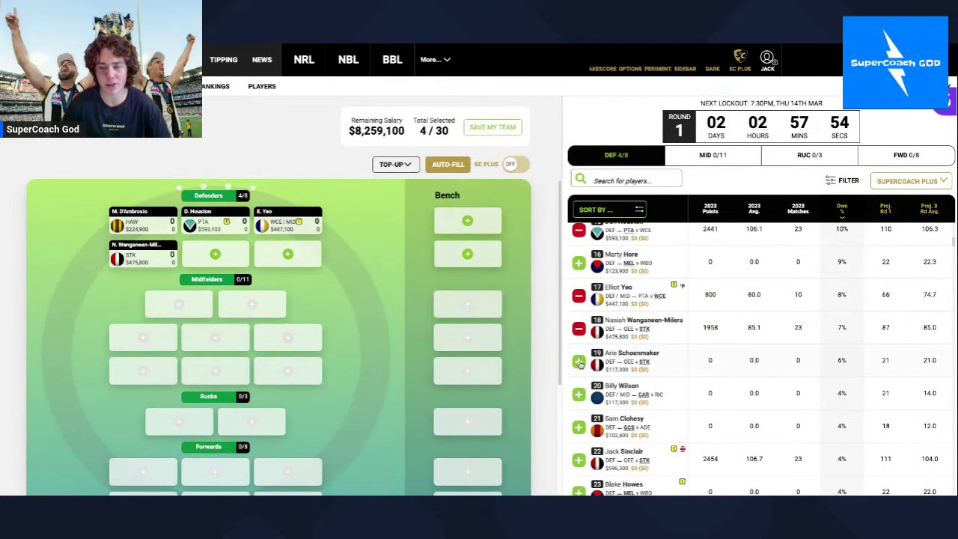
Step: Fill the last two on-field defender spots with Connor Budarick and Jayden Short
{"action": "scroll", "coordinate": [580, 364], "scroll_direction": "down", "scroll_amount": 2}
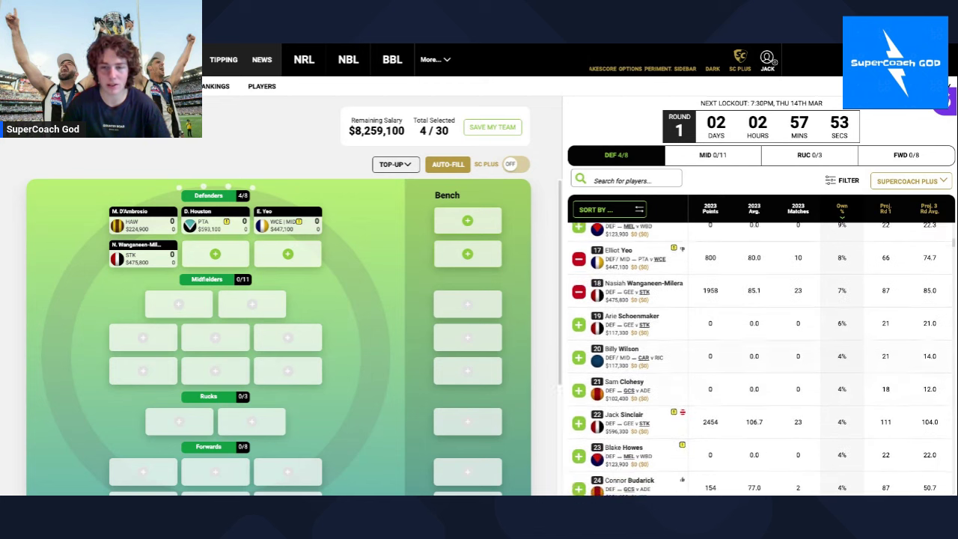
{"action": "scroll", "coordinate": [760, 359], "scroll_direction": "down", "scroll_amount": 1}
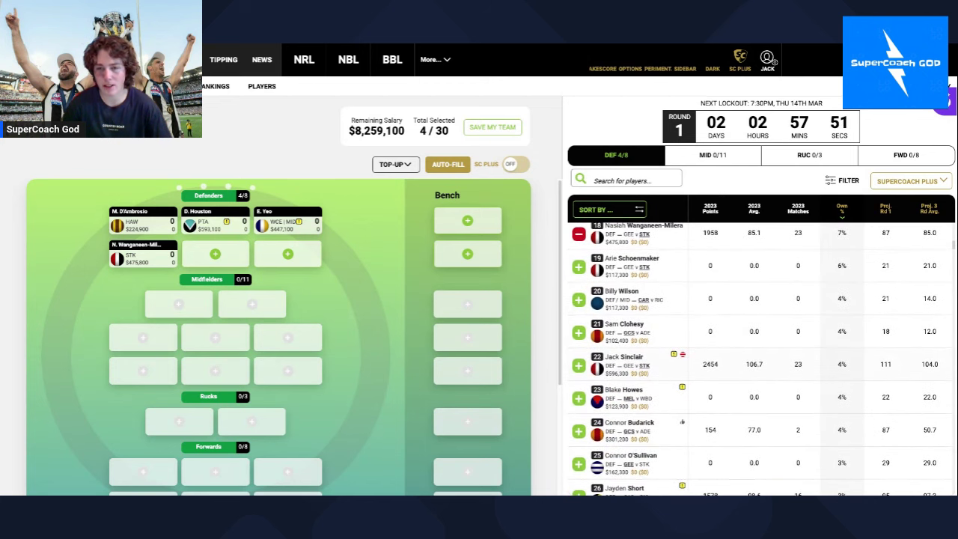
{"action": "scroll", "coordinate": [579, 372], "scroll_direction": "down", "scroll_amount": 2}
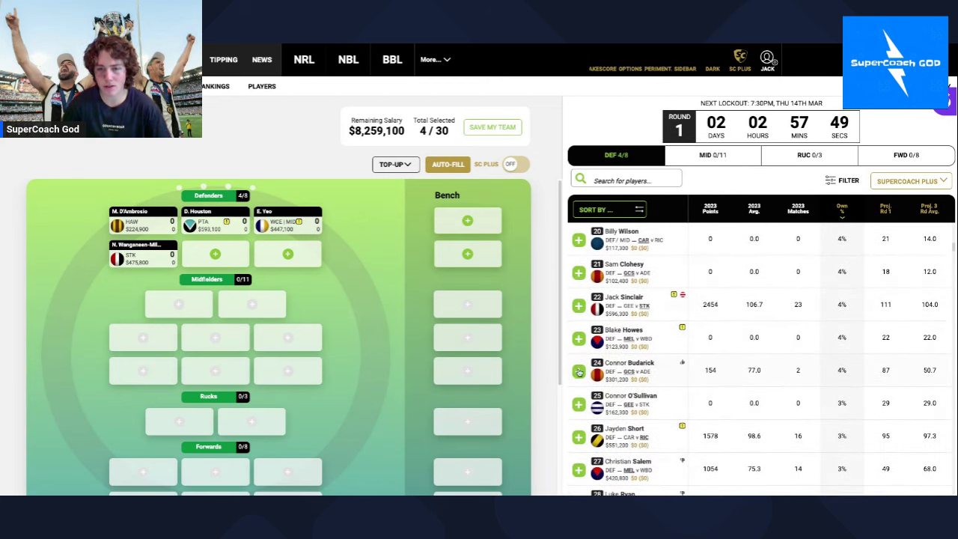
{"action": "left_click", "coordinate": [579, 373]}
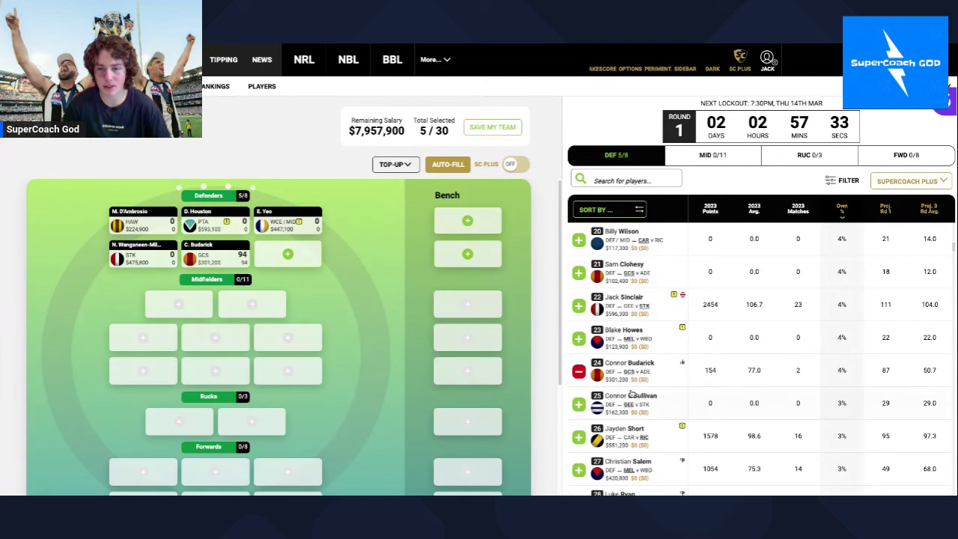
{"action": "scroll", "coordinate": [631, 395], "scroll_direction": "down", "scroll_amount": 3}
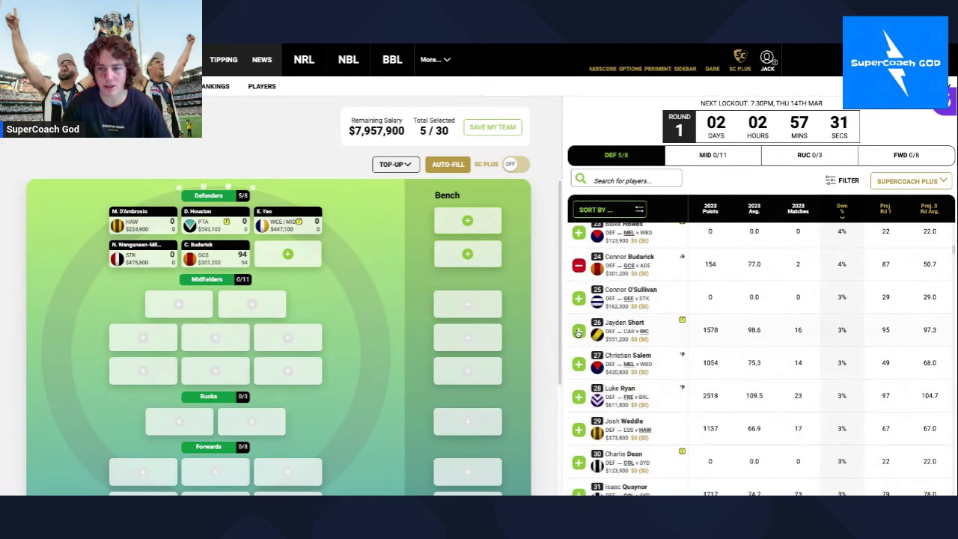
{"action": "left_click", "coordinate": [579, 331]}
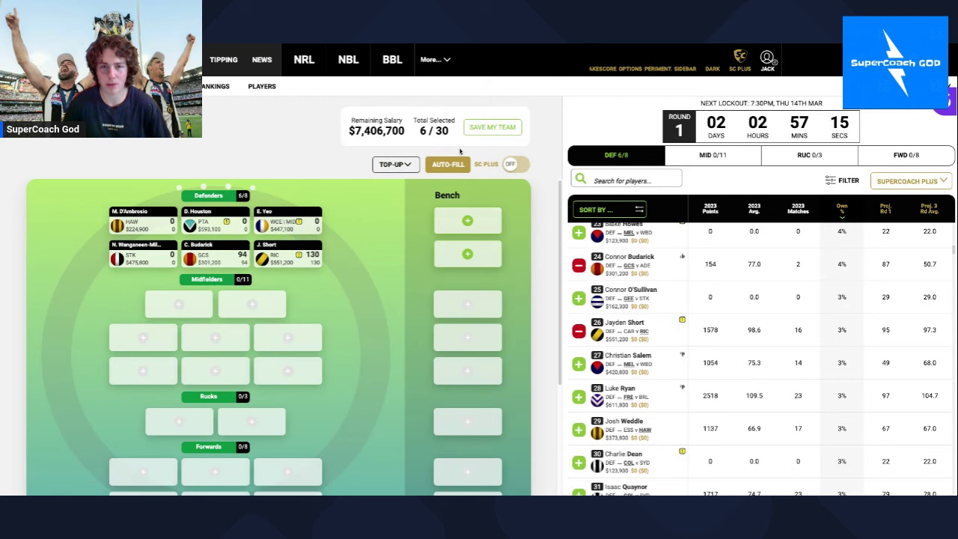
Step: Look through the defender list and add Luke Ryan to the first defender bench spot
{"action": "scroll", "coordinate": [465, 134], "scroll_direction": "down", "scroll_amount": 5}
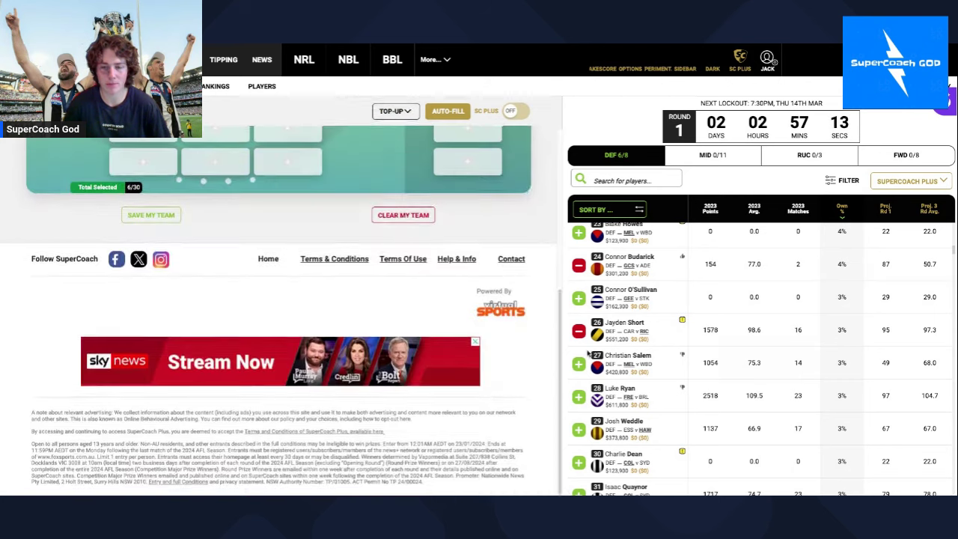
{"action": "scroll", "coordinate": [589, 352], "scroll_direction": "down", "scroll_amount": 10}
{"action": "scroll", "coordinate": [589, 350], "scroll_direction": "down", "scroll_amount": 20}
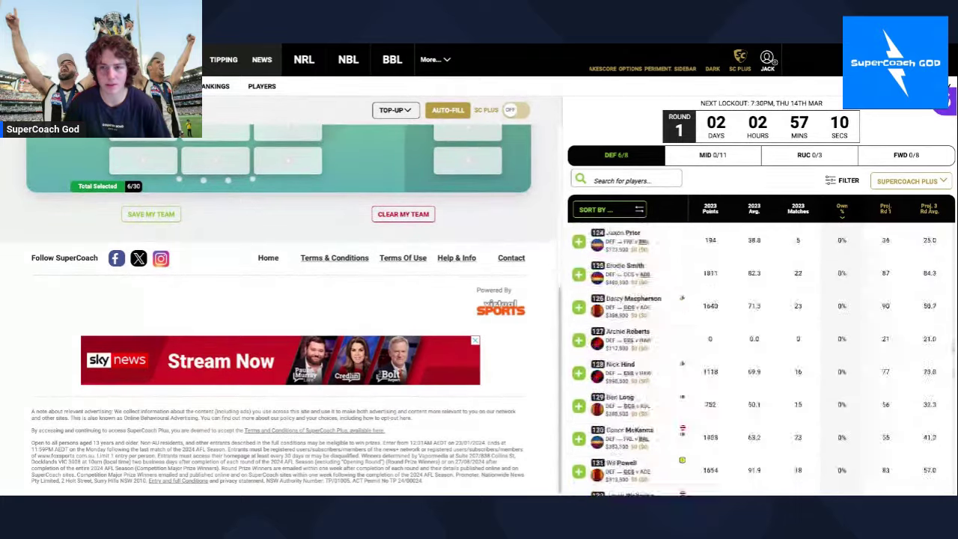
{"action": "scroll", "coordinate": [722, 332], "scroll_direction": "down", "scroll_amount": 4}
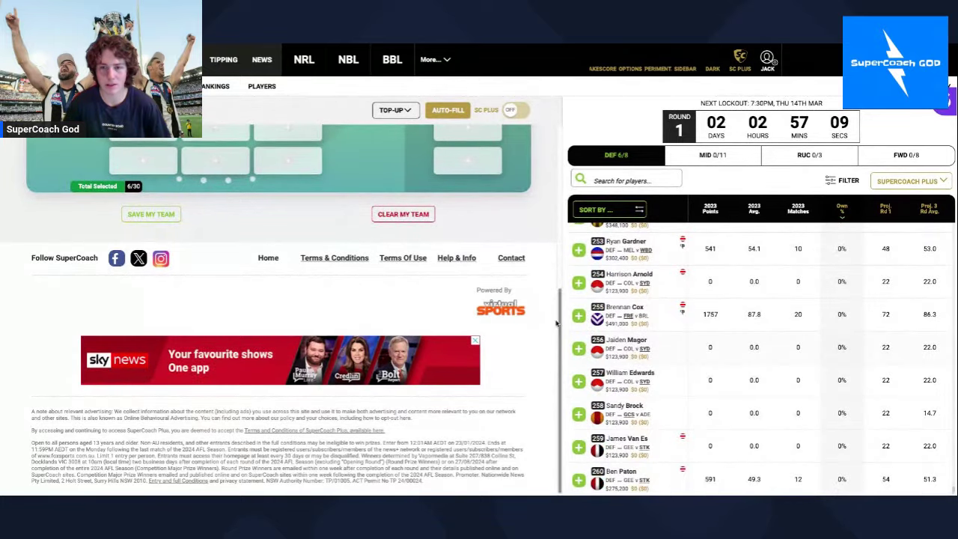
{"action": "scroll", "coordinate": [723, 332], "scroll_direction": "up", "scroll_amount": 20}
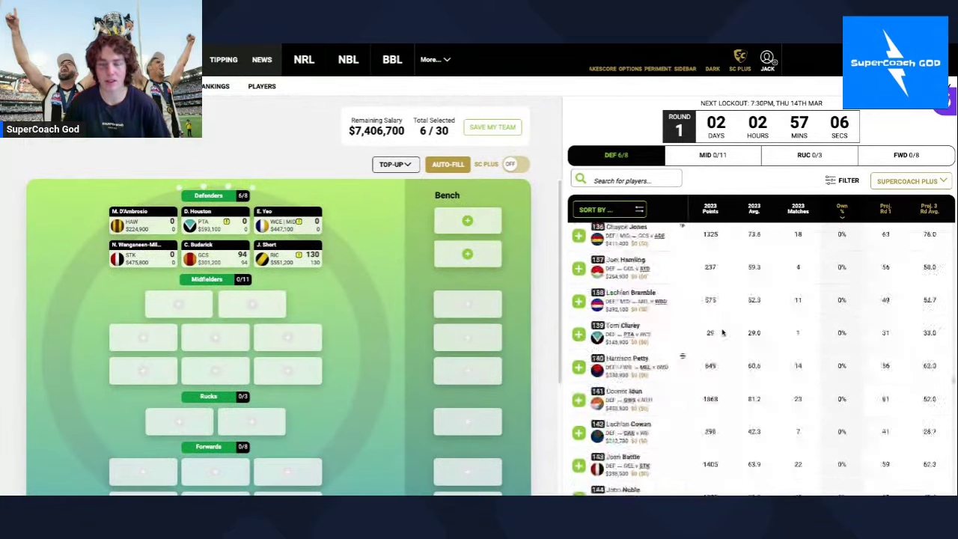
{"action": "scroll", "coordinate": [764, 359], "scroll_direction": "up", "scroll_amount": 6}
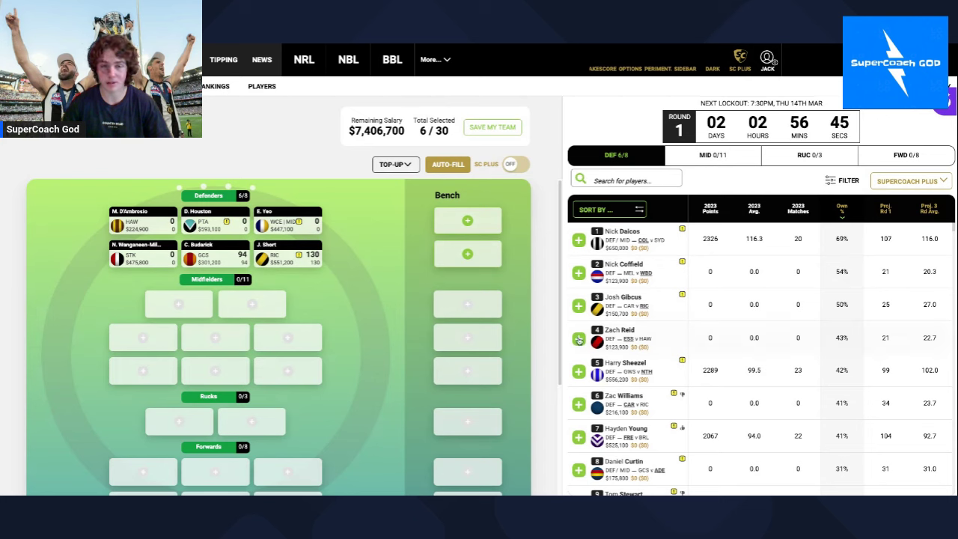
{"action": "scroll", "coordinate": [605, 370], "scroll_direction": "down", "scroll_amount": 10}
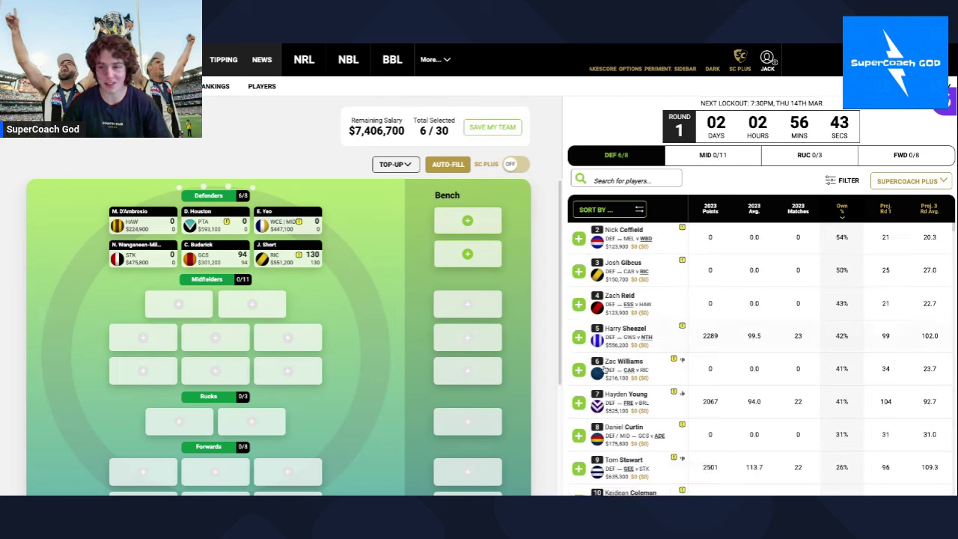
{"action": "scroll", "coordinate": [581, 408], "scroll_direction": "up", "scroll_amount": 3}
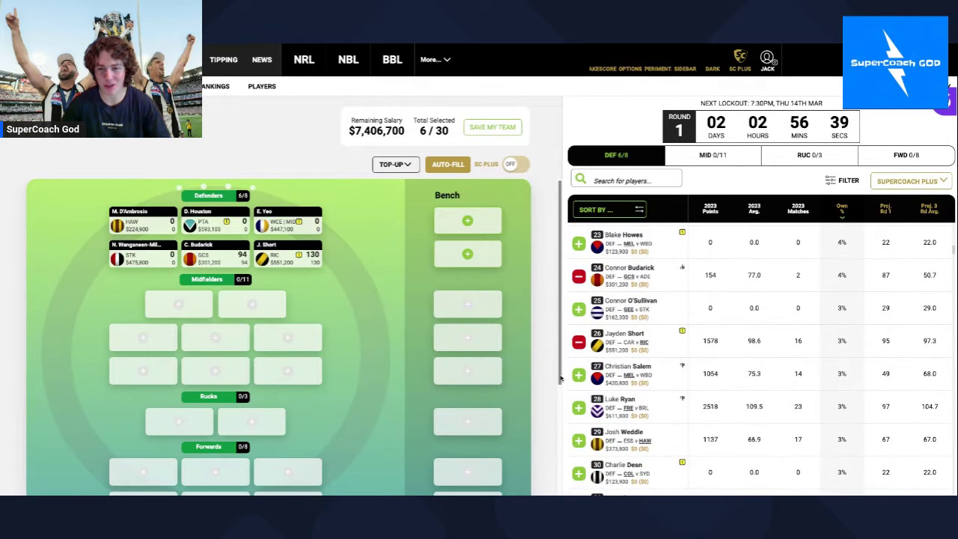
{"action": "left_click", "coordinate": [580, 408]}
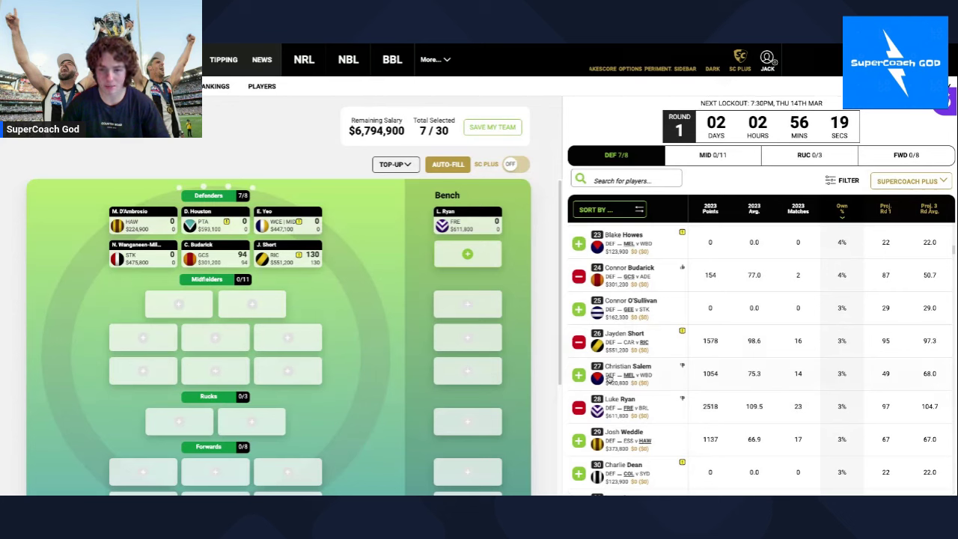
Step: Complete the defenders by adding Lachie Whitfield to the remaining bench spot
{"action": "scroll", "coordinate": [625, 399], "scroll_direction": "down", "scroll_amount": 1}
{"action": "scroll", "coordinate": [625, 398], "scroll_direction": "down", "scroll_amount": 2}
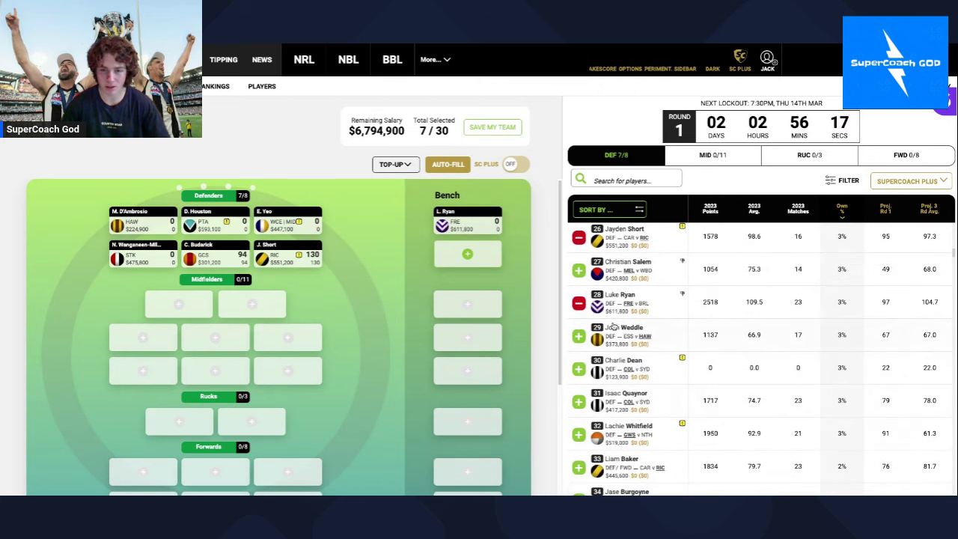
{"action": "left_click", "coordinate": [579, 434]}
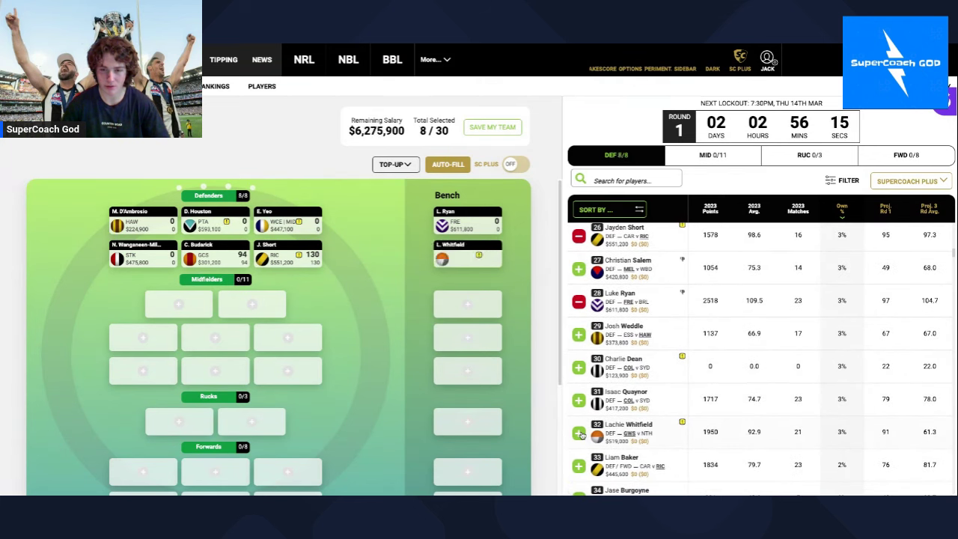
{"action": "scroll", "coordinate": [626, 432], "scroll_direction": "down", "scroll_amount": 5}
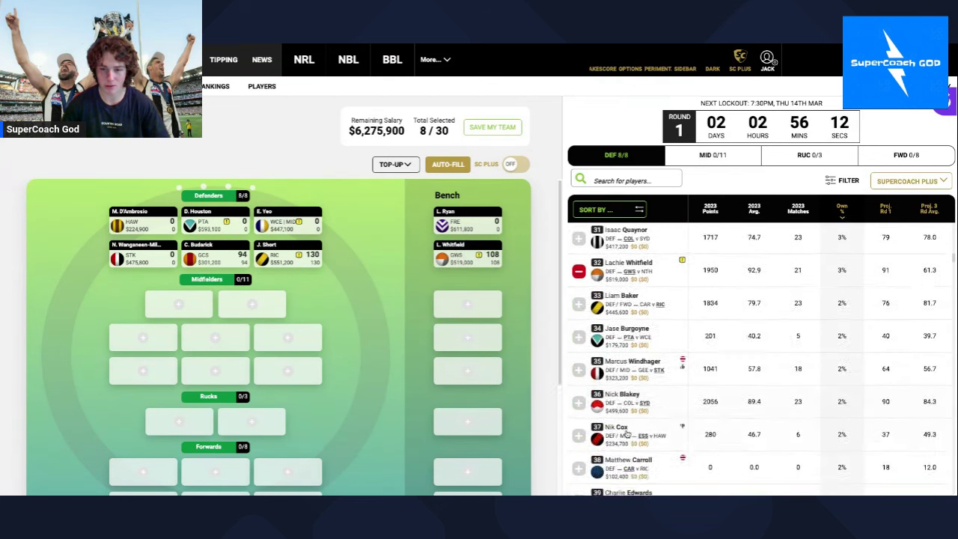
{"action": "scroll", "coordinate": [626, 433], "scroll_direction": "up", "scroll_amount": 1}
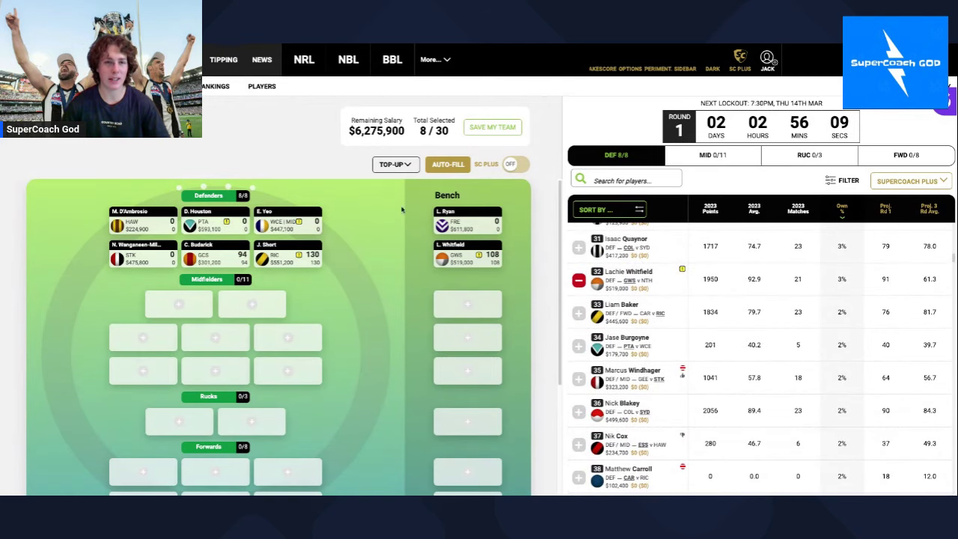
Step: Show the available midfielders and look down the list to the players with about 10% ownership
{"action": "mouse_move", "coordinate": [474, 245]}
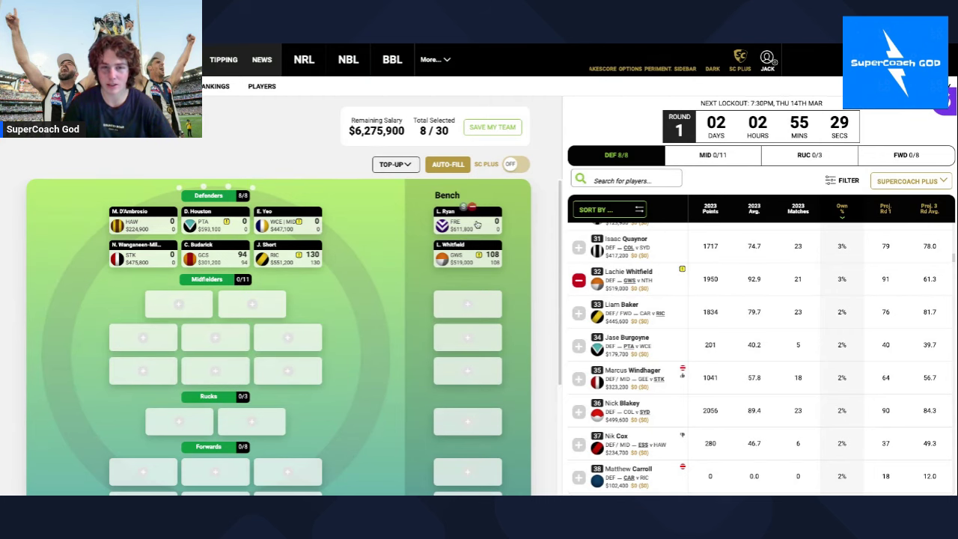
{"action": "mouse_move", "coordinate": [475, 225]}
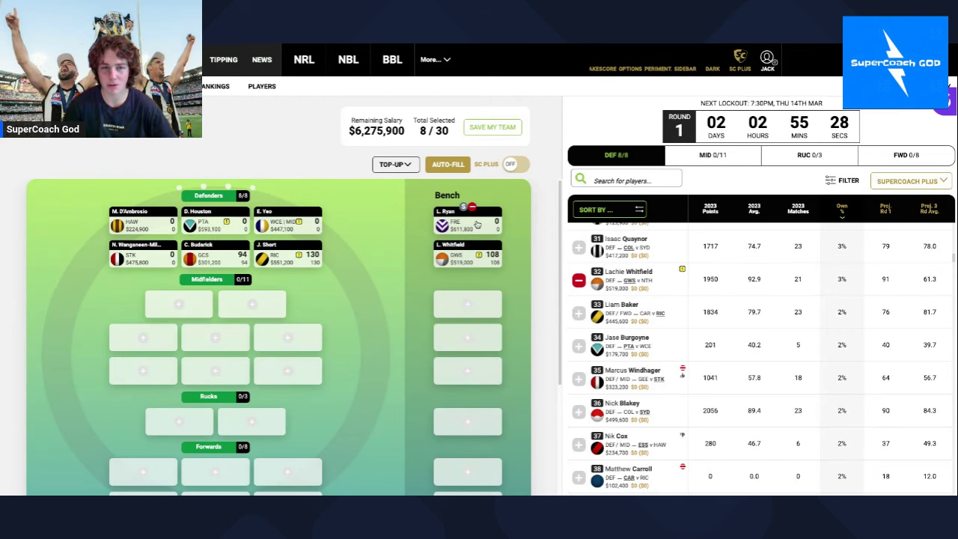
{"action": "left_click", "coordinate": [184, 302]}
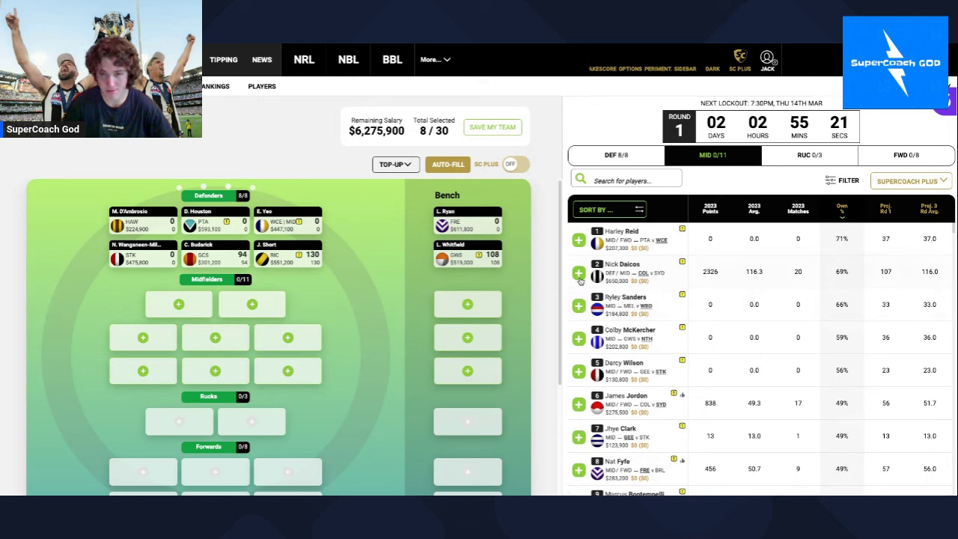
{"action": "scroll", "coordinate": [668, 338], "scroll_direction": "down", "scroll_amount": 10}
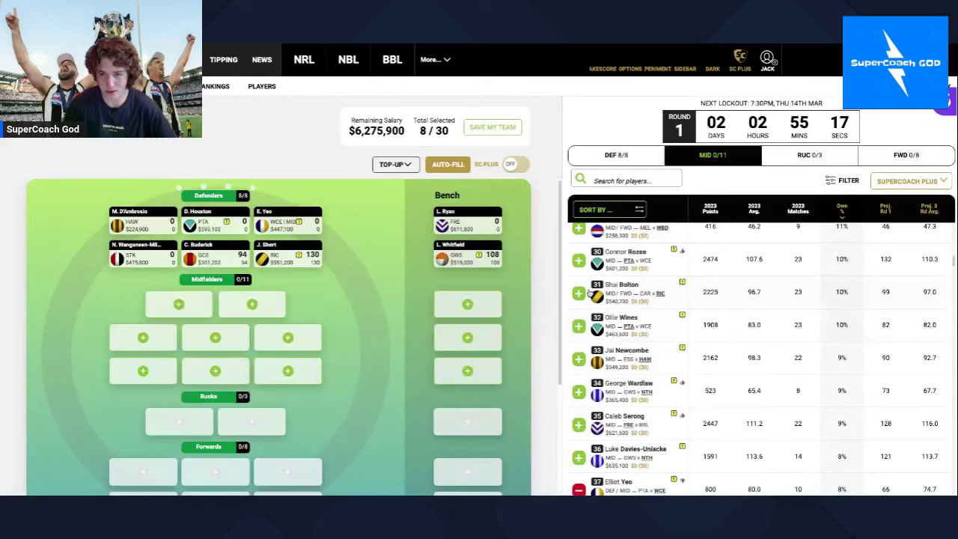
{"action": "scroll", "coordinate": [591, 294], "scroll_direction": "up", "scroll_amount": 1}
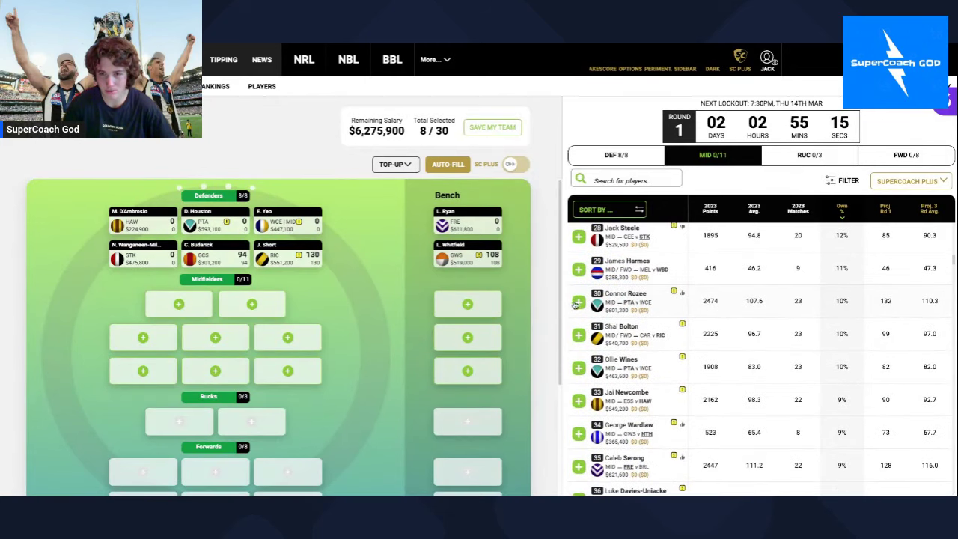
{"action": "left_click", "coordinate": [579, 367]}
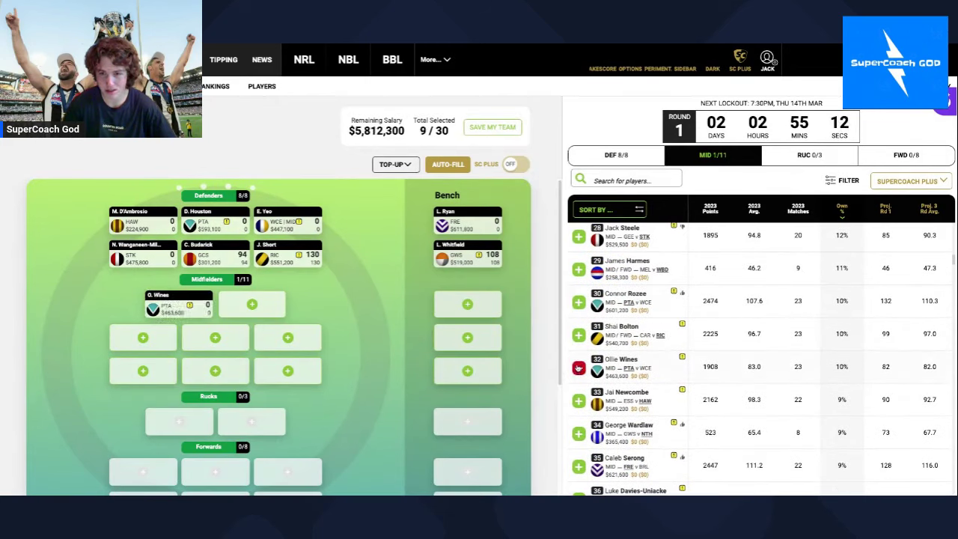
{"action": "left_click", "coordinate": [579, 367]}
{"action": "scroll", "coordinate": [605, 364], "scroll_direction": "down", "scroll_amount": 3}
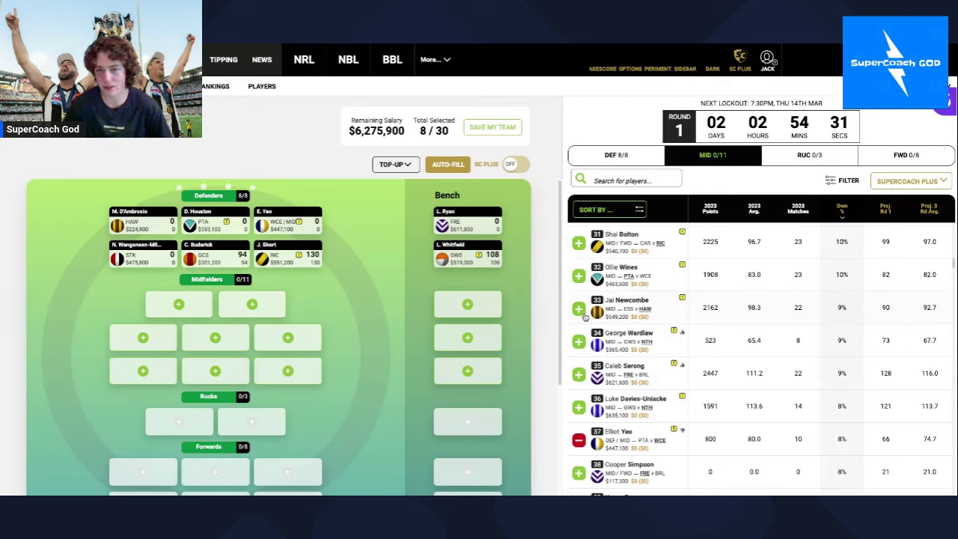
{"action": "left_click", "coordinate": [581, 310]}
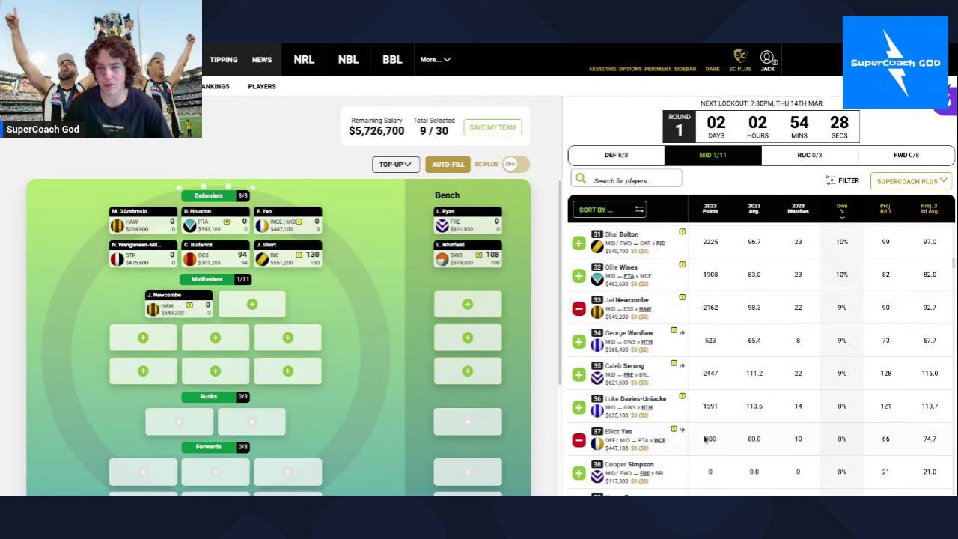
{"action": "left_click", "coordinate": [580, 309]}
Step: Start the midfield with Ollie Wines, Jai Newcombe, Caleb Serong and Luke Davies-Uniacke
{"action": "left_click", "coordinate": [580, 277]}
{"action": "left_click", "coordinate": [579, 309]}
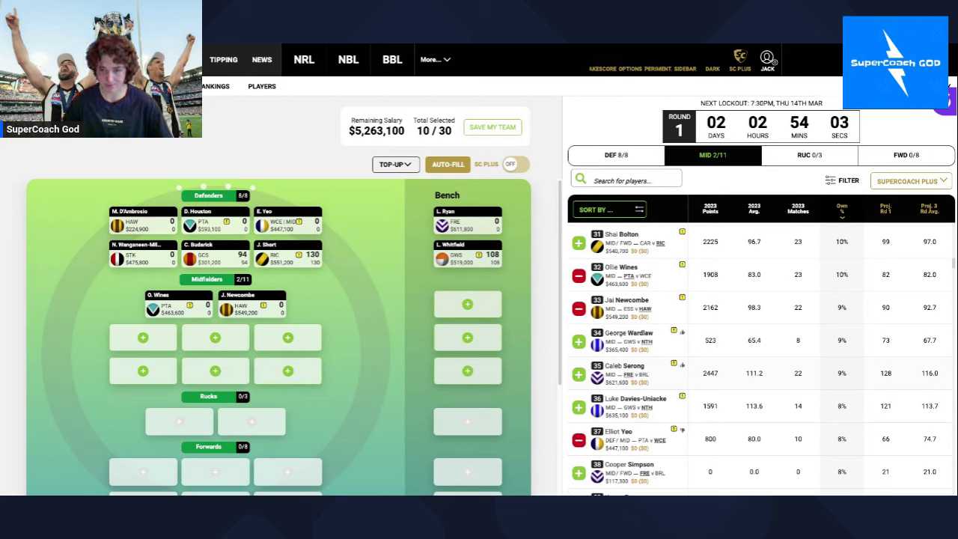
{"action": "left_click", "coordinate": [579, 374]}
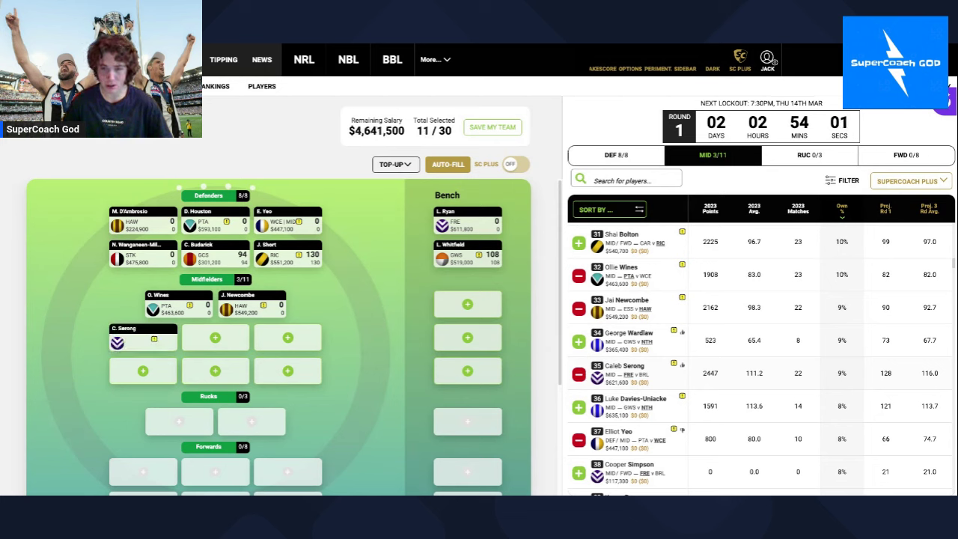
{"action": "left_click", "coordinate": [579, 408]}
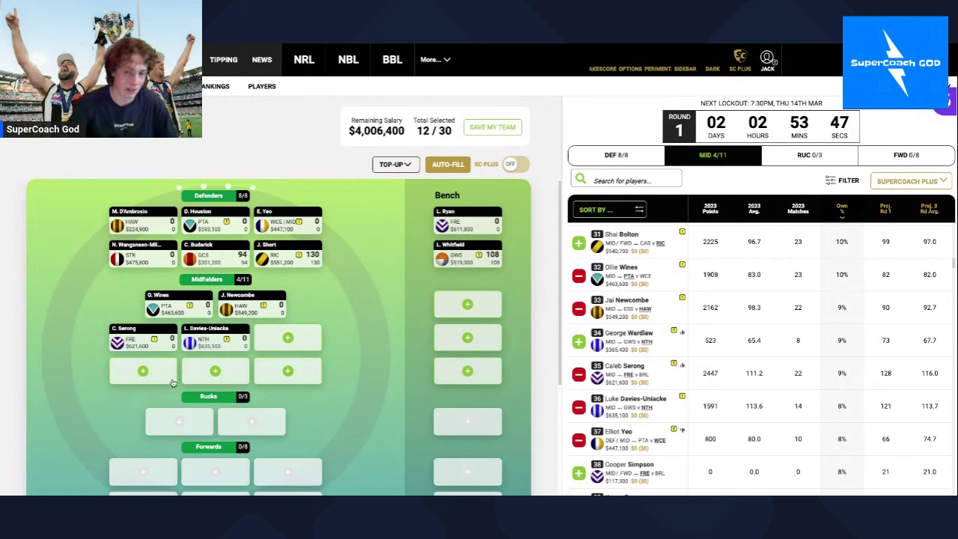
Step: Add Matt Crouch and Riley Bonner to the next two on-field midfield spots
{"action": "mouse_move", "coordinate": [220, 338]}
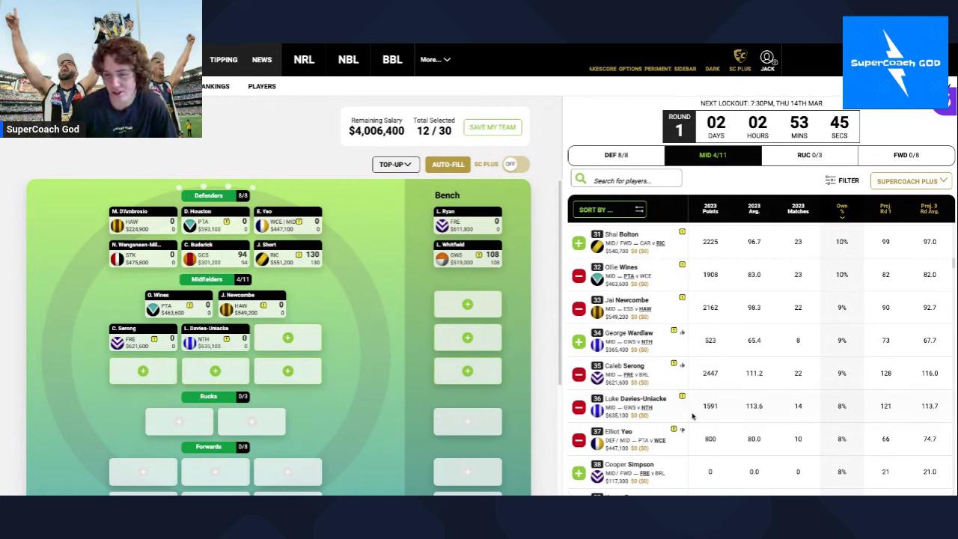
{"action": "scroll", "coordinate": [692, 417], "scroll_direction": "down", "scroll_amount": 3}
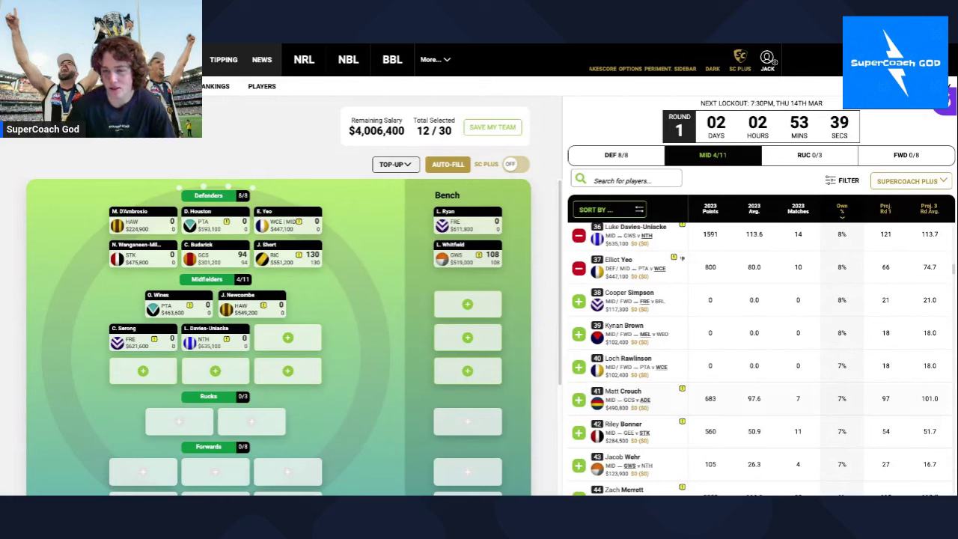
{"action": "left_click", "coordinate": [579, 399]}
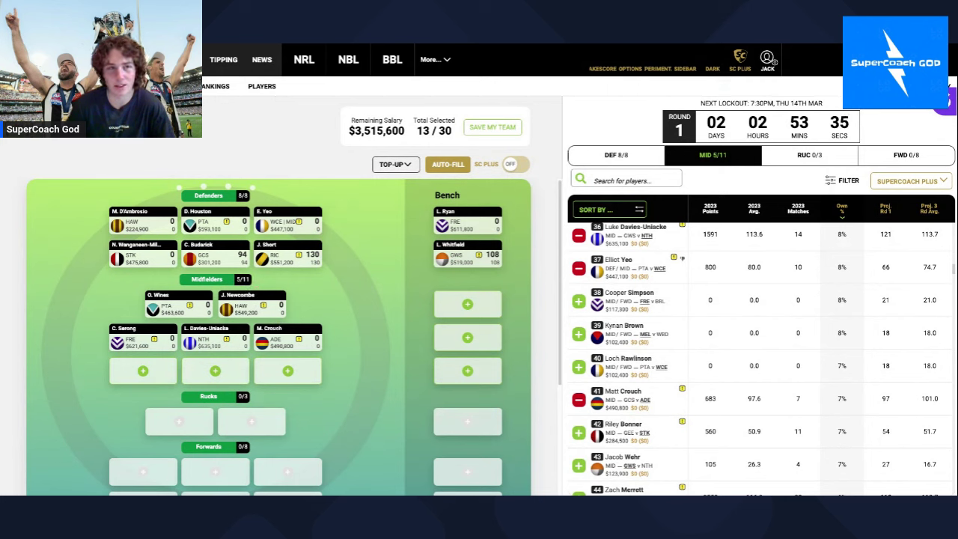
{"action": "scroll", "coordinate": [626, 319], "scroll_direction": "down", "scroll_amount": 5}
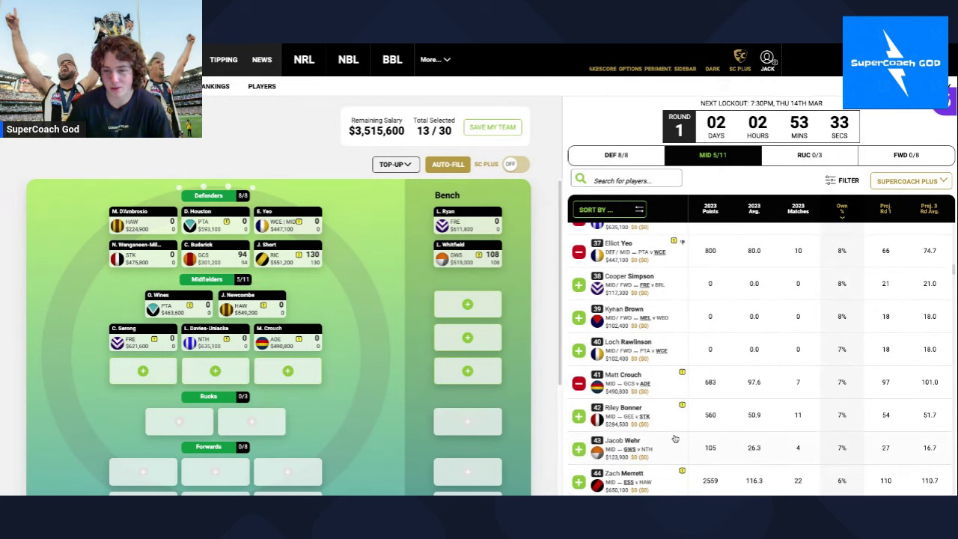
{"action": "left_click", "coordinate": [579, 274]}
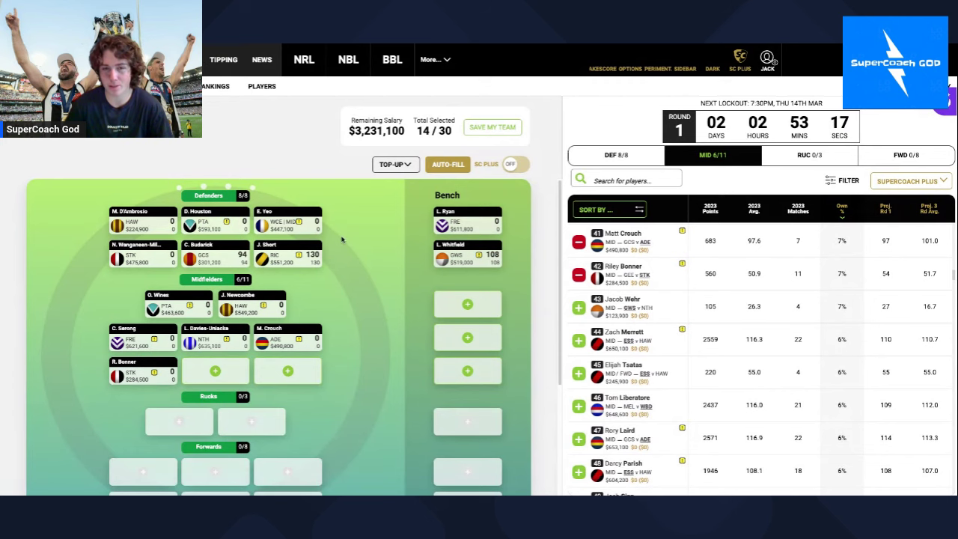
Step: Fill the last two on-field midfield spots with Sam Berry and Tom Liberatore
{"action": "scroll", "coordinate": [379, 292], "scroll_direction": "down", "scroll_amount": 1}
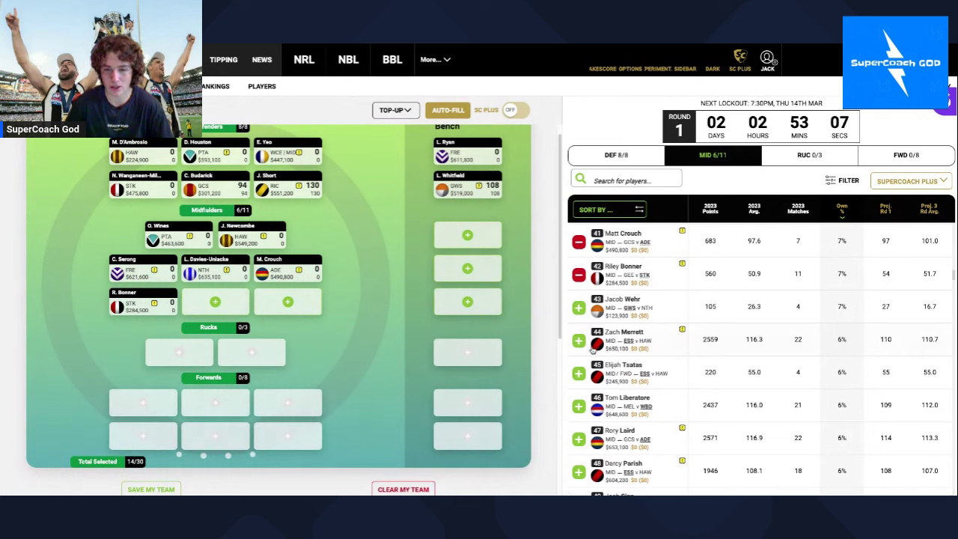
{"action": "scroll", "coordinate": [593, 349], "scroll_direction": "down", "scroll_amount": 3}
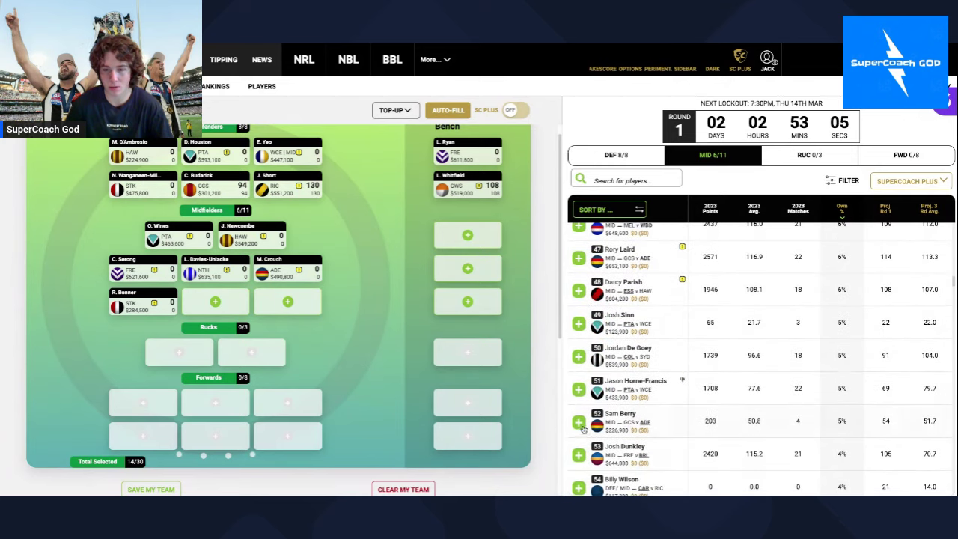
{"action": "left_click", "coordinate": [579, 423]}
{"action": "scroll", "coordinate": [583, 426], "scroll_direction": "up", "scroll_amount": 3}
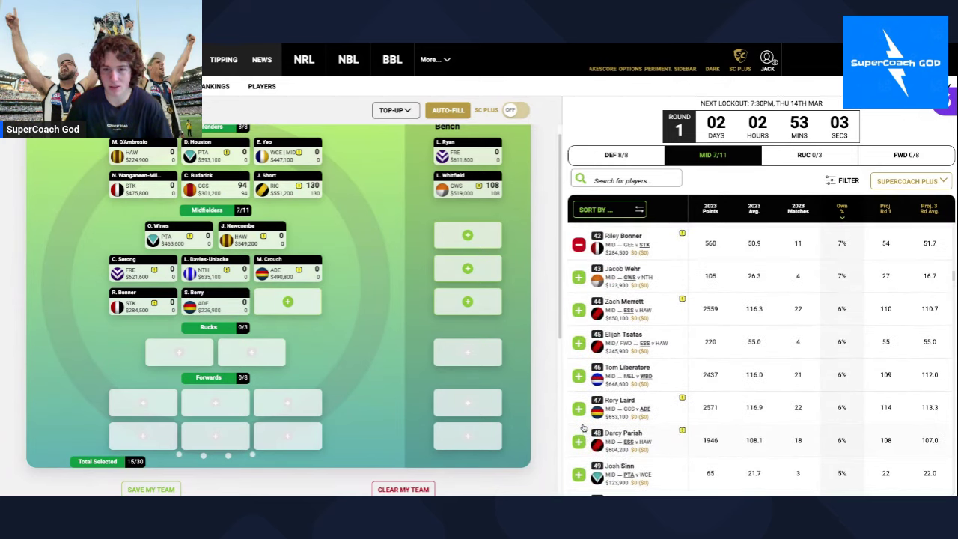
{"action": "scroll", "coordinate": [579, 376], "scroll_direction": "down", "scroll_amount": 3}
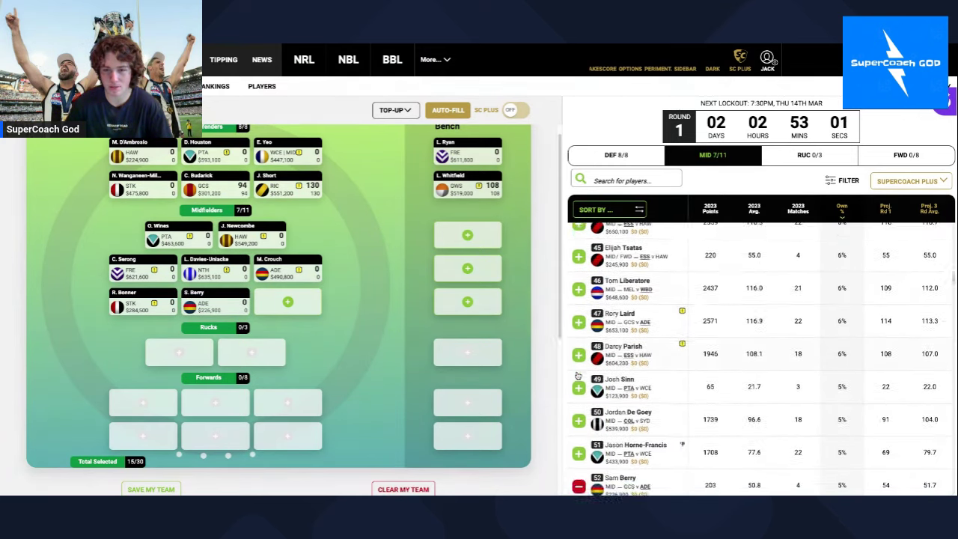
{"action": "scroll", "coordinate": [579, 362], "scroll_direction": "up", "scroll_amount": 1}
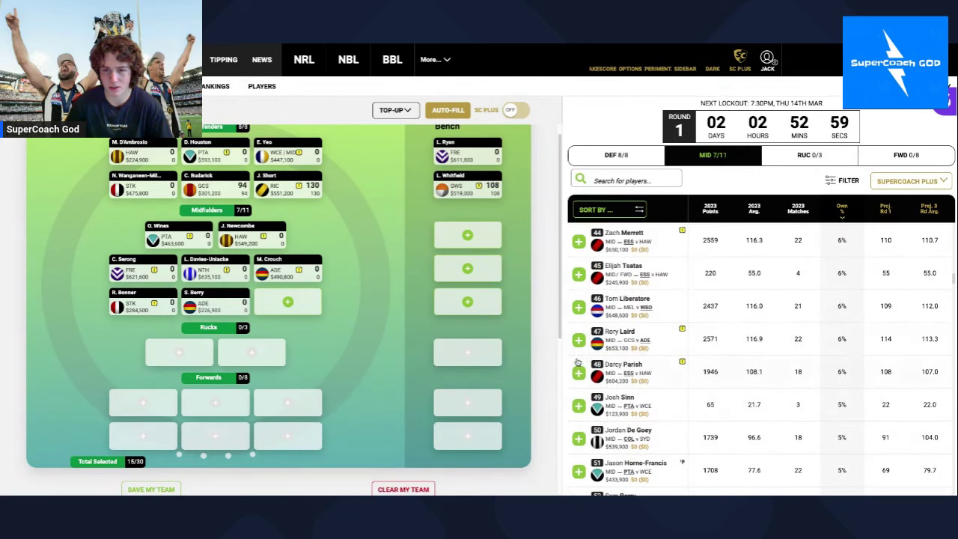
{"action": "left_click", "coordinate": [579, 307]}
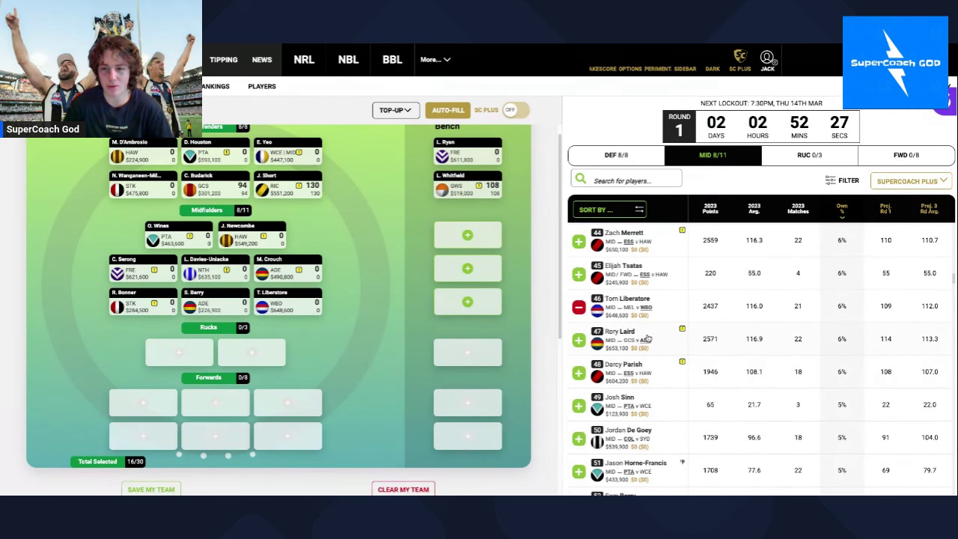
Step: Look further down the midfielder list for candidates for the three bench spots
{"action": "scroll", "coordinate": [648, 337], "scroll_direction": "down", "scroll_amount": 2}
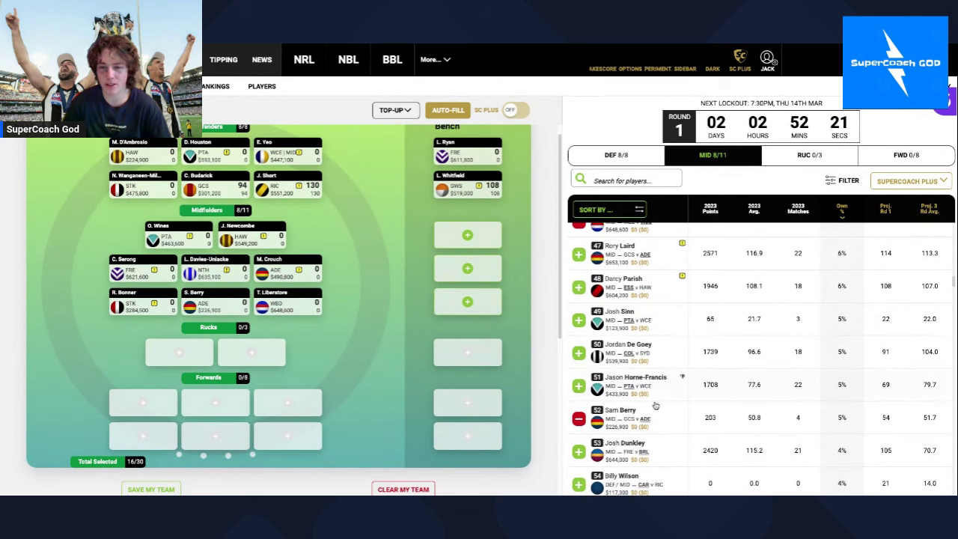
{"action": "scroll", "coordinate": [608, 442], "scroll_direction": "down", "scroll_amount": 3}
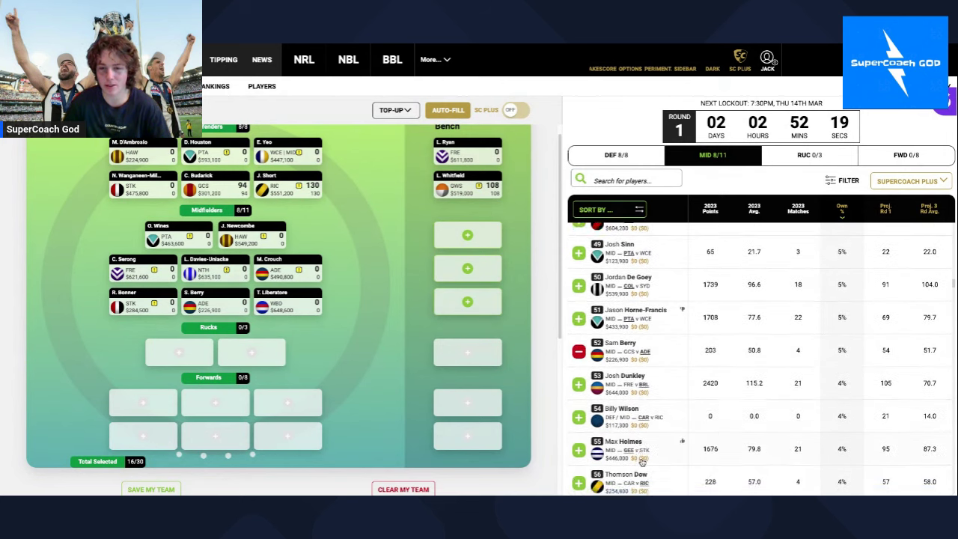
{"action": "scroll", "coordinate": [642, 463], "scroll_direction": "down", "scroll_amount": 2}
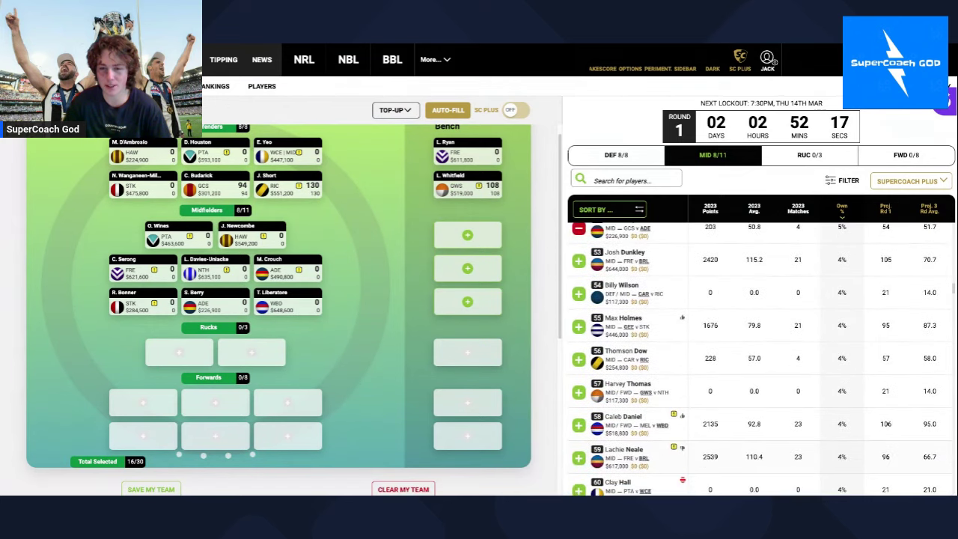
{"action": "scroll", "coordinate": [626, 410], "scroll_direction": "down", "scroll_amount": 1}
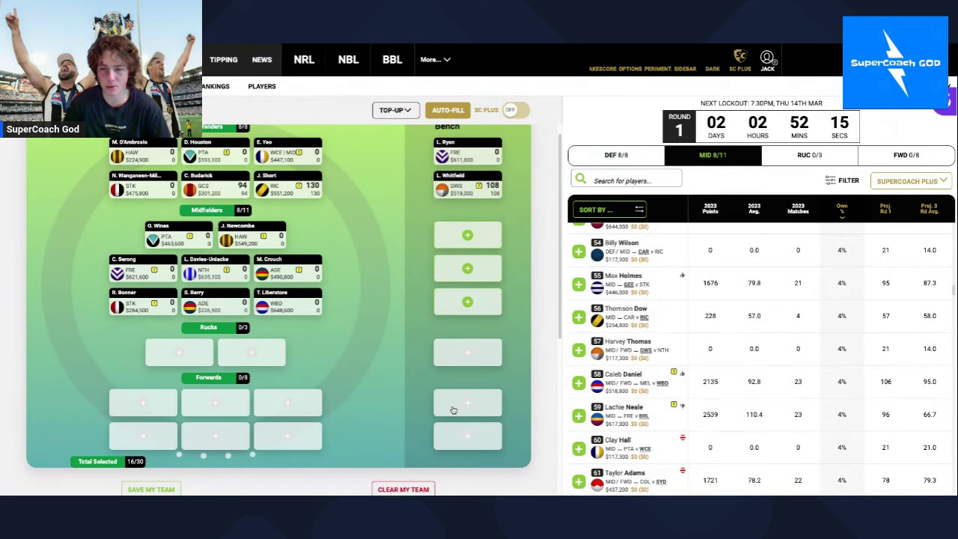
Step: Show the available rucks and add Tim English to the first on-field ruck spot
{"action": "left_click", "coordinate": [188, 356]}
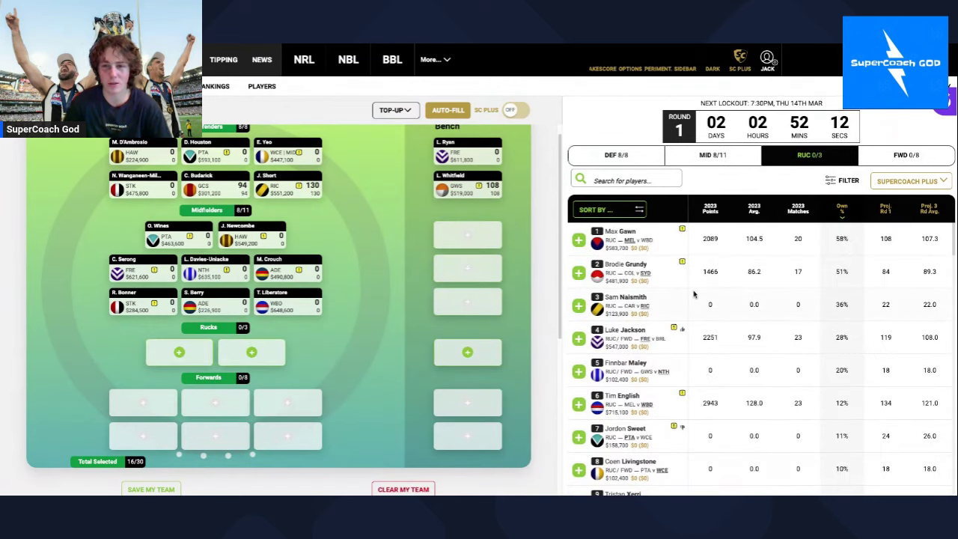
{"action": "scroll", "coordinate": [800, 360], "scroll_direction": "down", "scroll_amount": 4}
{"action": "scroll", "coordinate": [799, 359], "scroll_direction": "up", "scroll_amount": 4}
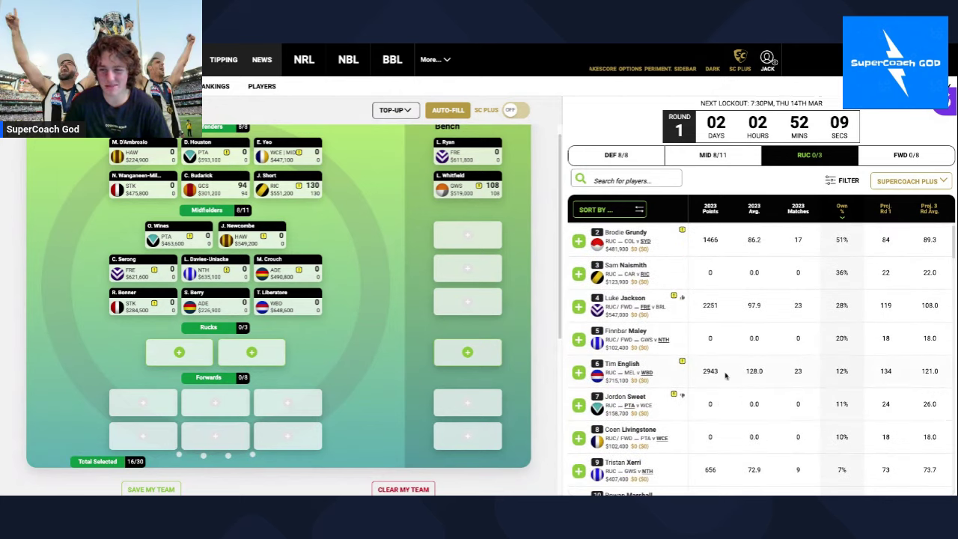
{"action": "left_click", "coordinate": [578, 372]}
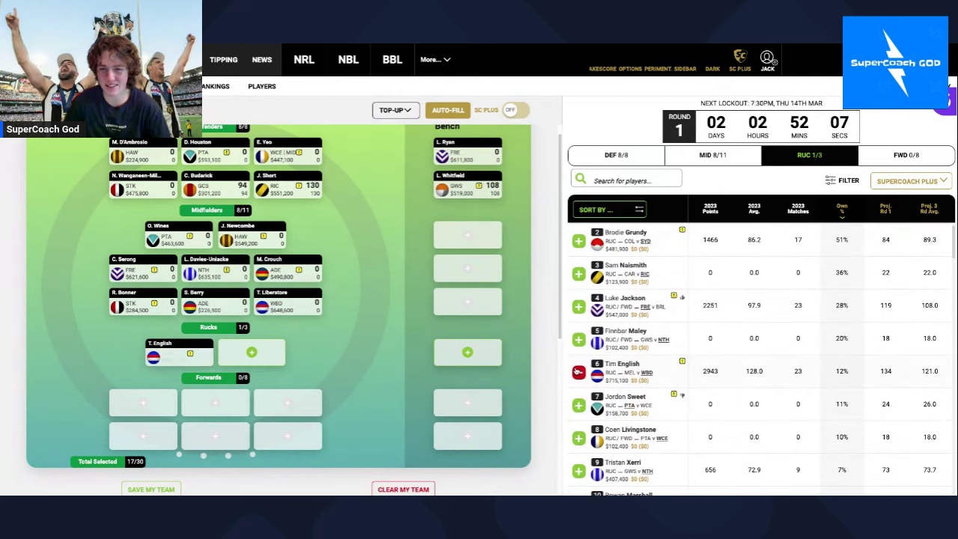
Step: Complete the rucks with Rowan Marshall on the field and Tristan Xerri on the bench
{"action": "scroll", "coordinate": [652, 454], "scroll_direction": "down", "scroll_amount": 4}
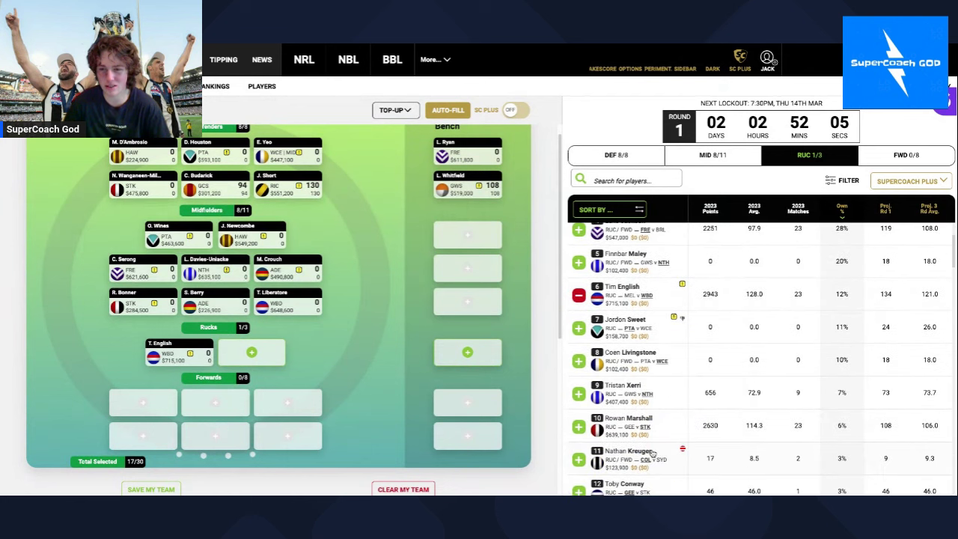
{"action": "scroll", "coordinate": [652, 454], "scroll_direction": "down", "scroll_amount": 1}
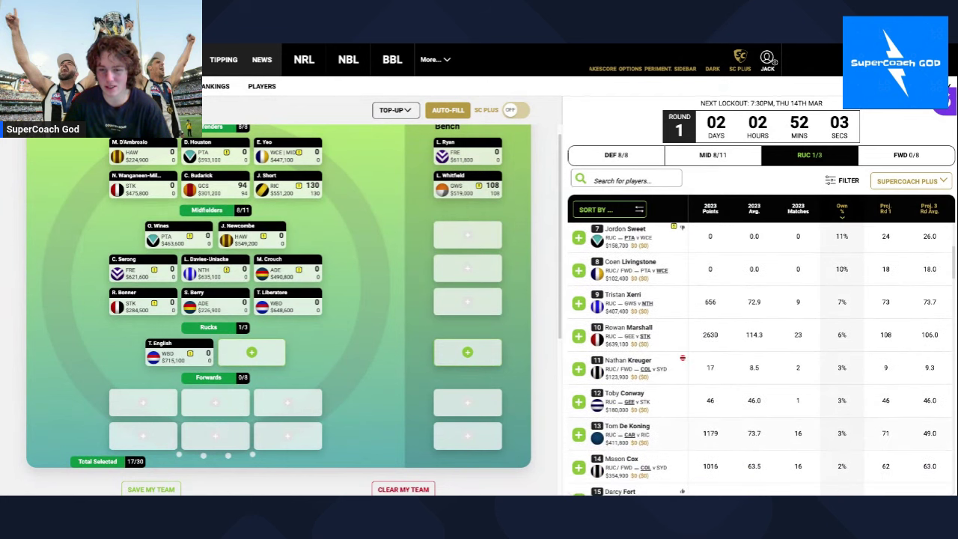
{"action": "left_click", "coordinate": [580, 337]}
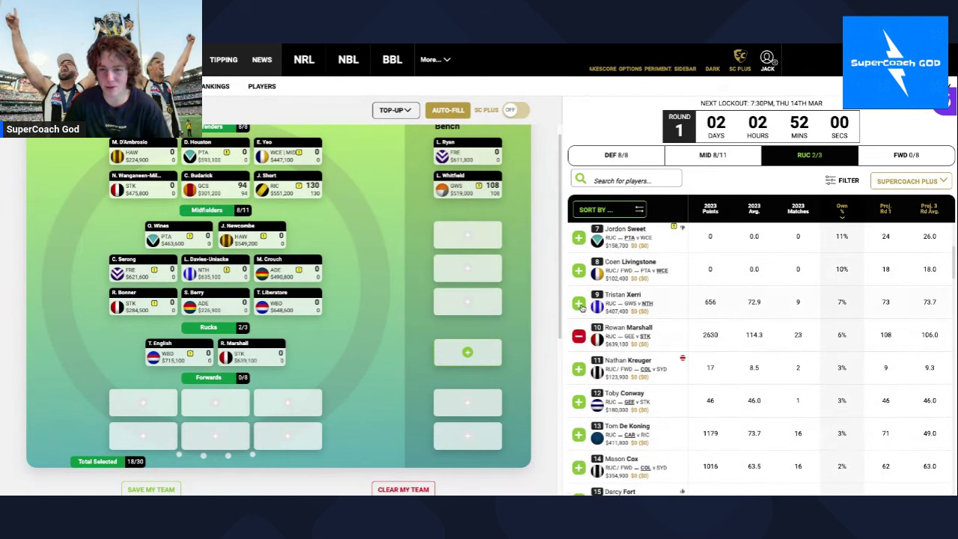
{"action": "left_click", "coordinate": [579, 304]}
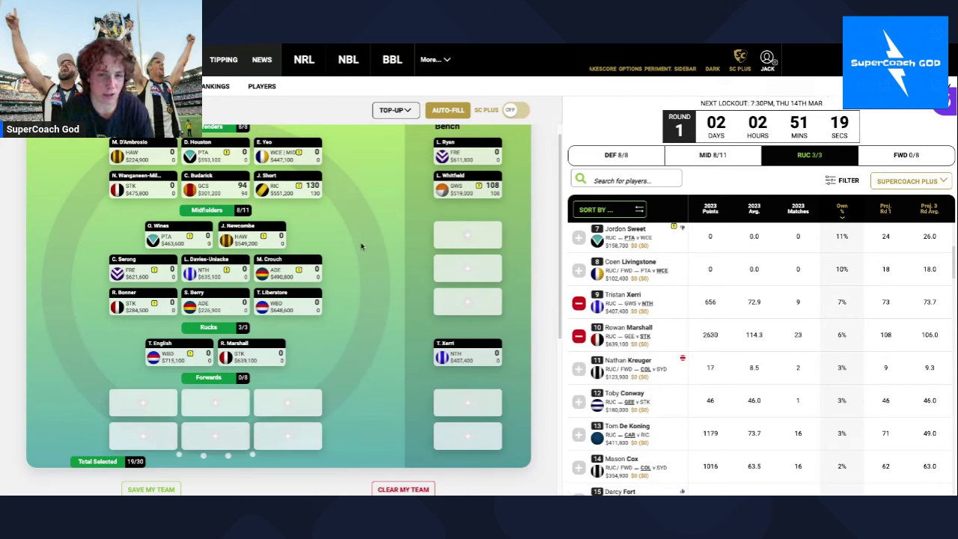
Step: Show the available forwards and check the team's remaining salary
{"action": "left_click", "coordinate": [150, 402]}
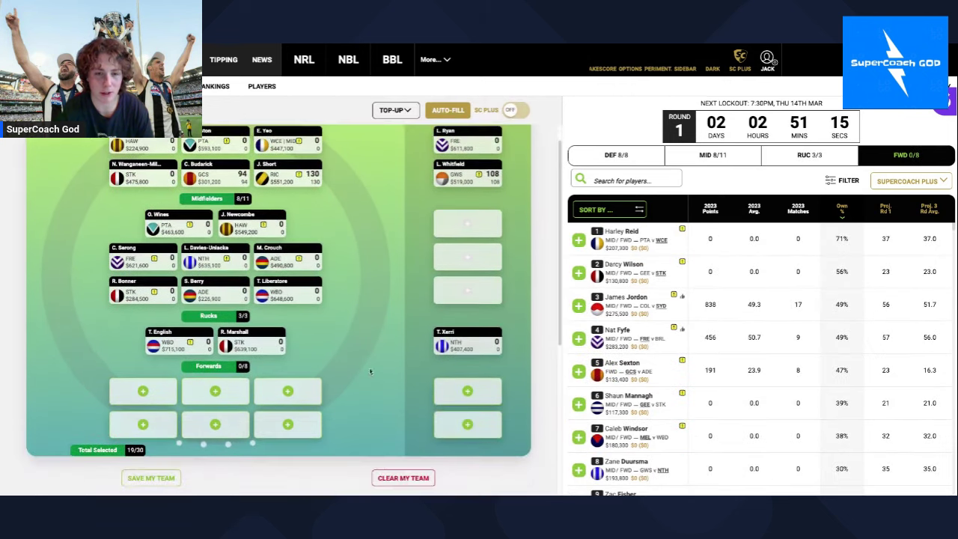
{"action": "scroll", "coordinate": [306, 222], "scroll_direction": "up", "scroll_amount": 1}
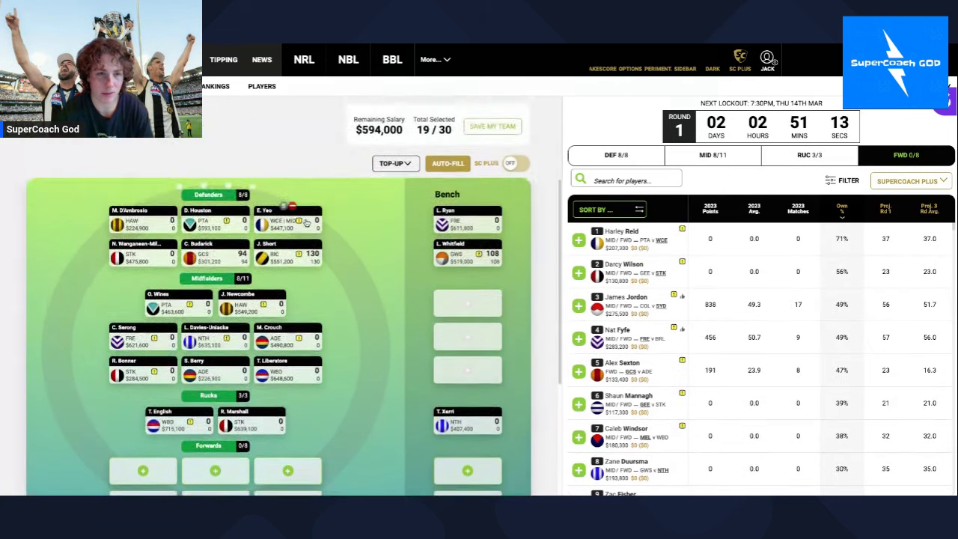
Step: Remove Elliot Yeo from the defenders and Matt Crouch from the midfielders to free up salary
{"action": "left_click", "coordinate": [293, 207]}
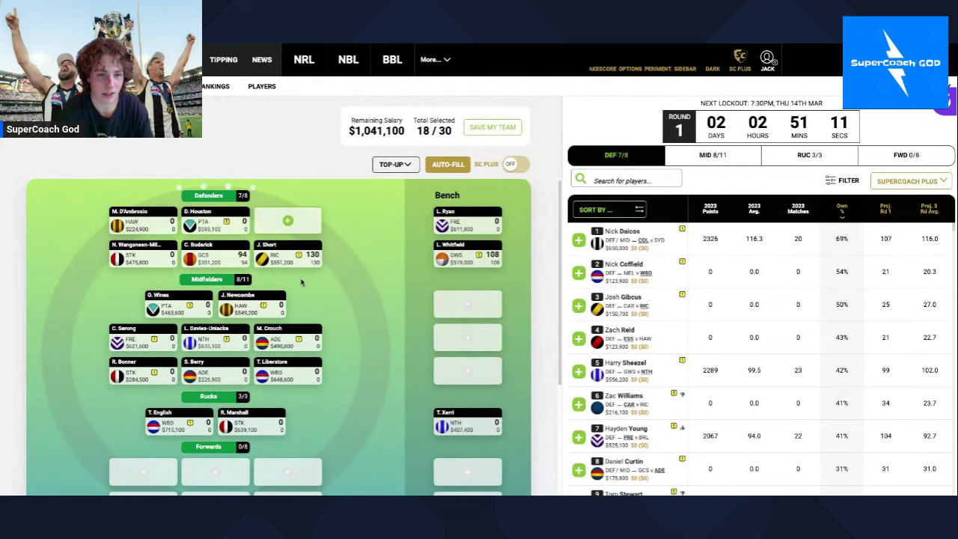
{"action": "left_click", "coordinate": [291, 329]}
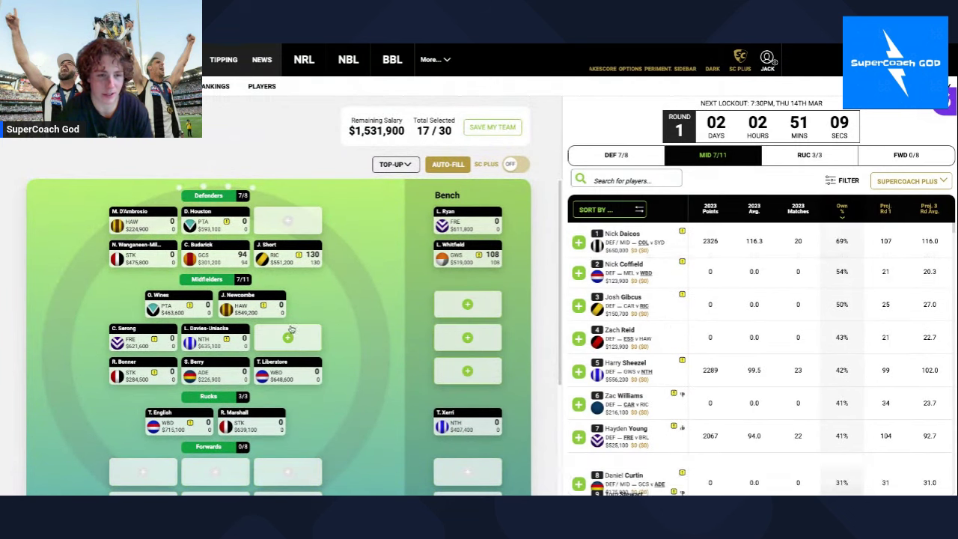
Step: Show the available forwards and add Shai Bolton and Charlie Curnow to the first two on-field forward spots
{"action": "scroll", "coordinate": [225, 345], "scroll_direction": "down", "scroll_amount": 2}
{"action": "left_click", "coordinate": [145, 350]}
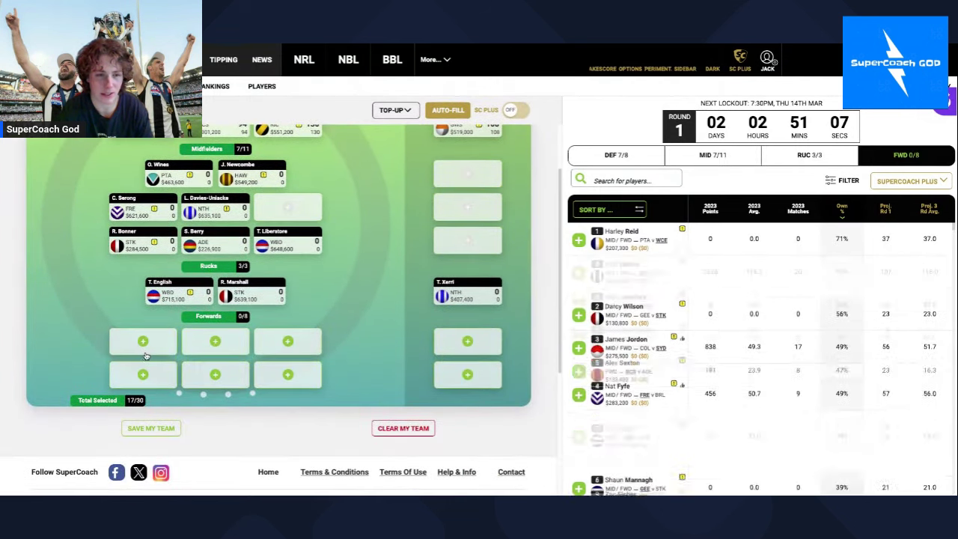
{"action": "scroll", "coordinate": [642, 332], "scroll_direction": "down", "scroll_amount": 5}
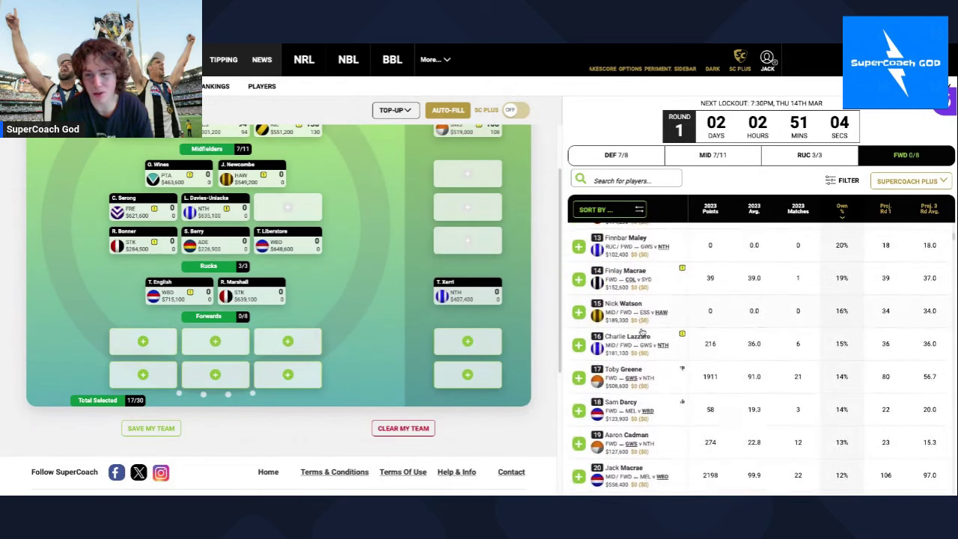
{"action": "scroll", "coordinate": [642, 332], "scroll_direction": "down", "scroll_amount": 3}
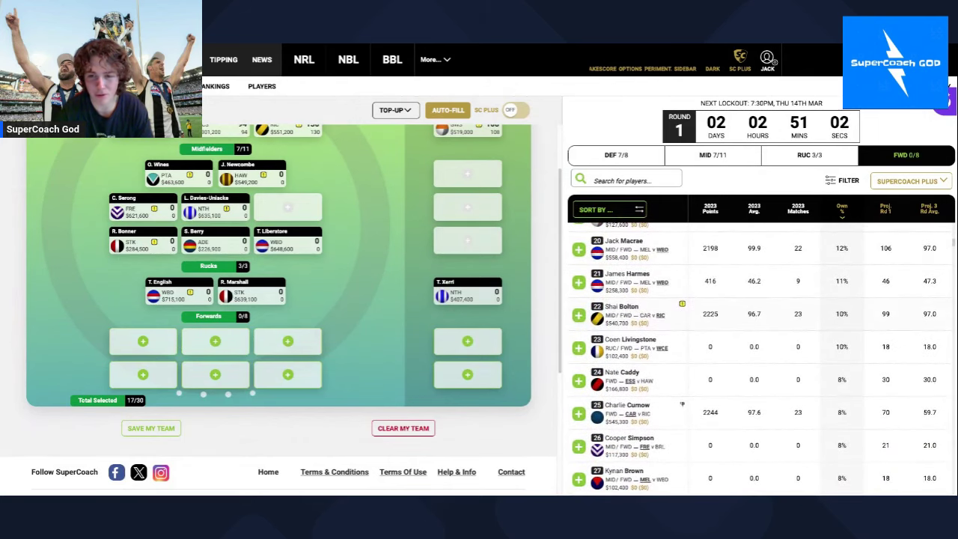
{"action": "left_click", "coordinate": [579, 315]}
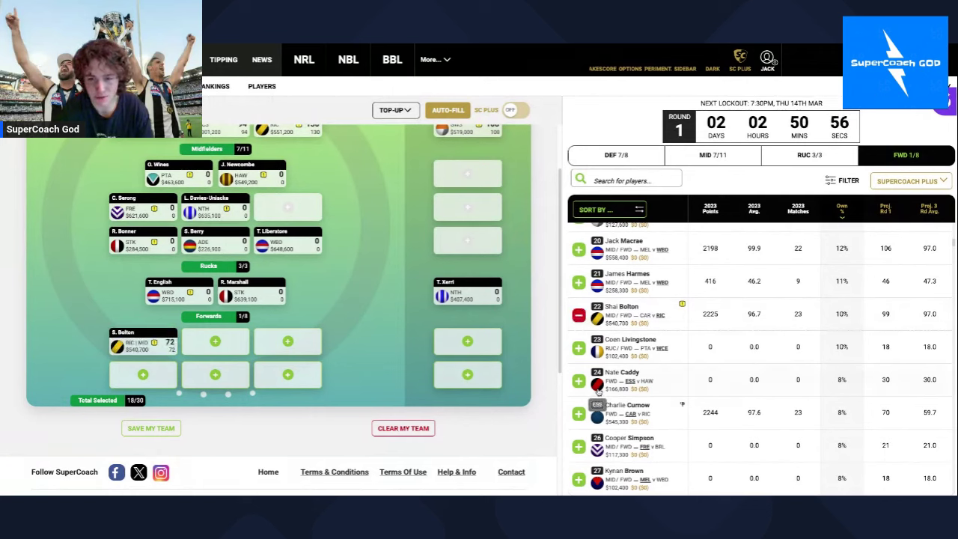
{"action": "scroll", "coordinate": [599, 391], "scroll_direction": "down", "scroll_amount": 1}
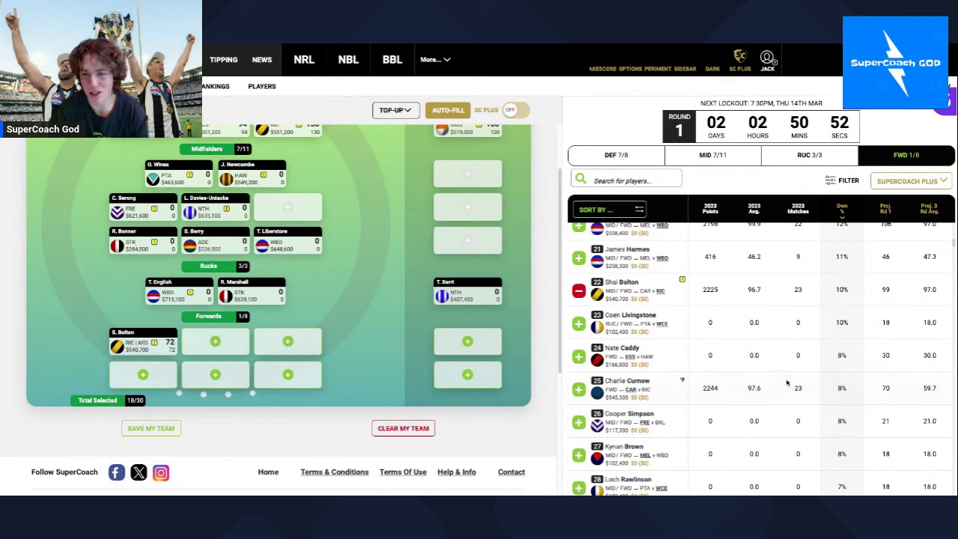
{"action": "left_click", "coordinate": [581, 391]}
{"action": "scroll", "coordinate": [582, 408], "scroll_direction": "down", "scroll_amount": 1}
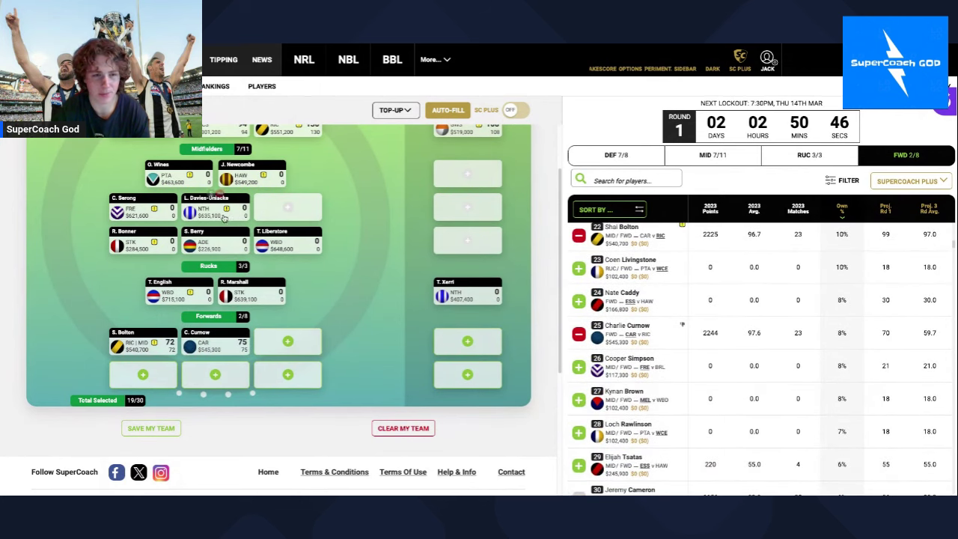
Step: Remove Jai Newcombe and Ollie Wines from the midfielders and look through the midfielder list
{"action": "left_click", "coordinate": [256, 162]}
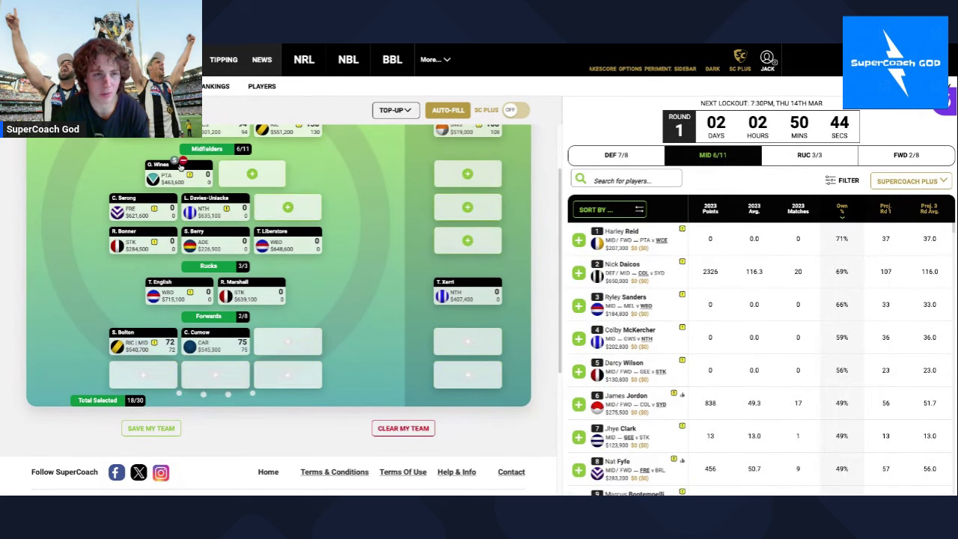
{"action": "left_click", "coordinate": [184, 163]}
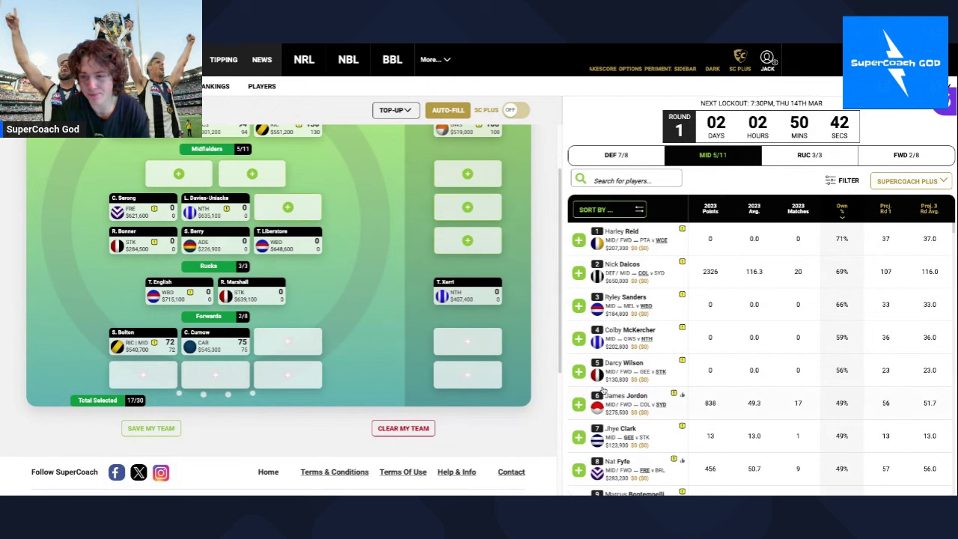
{"action": "scroll", "coordinate": [604, 391], "scroll_direction": "down", "scroll_amount": 15}
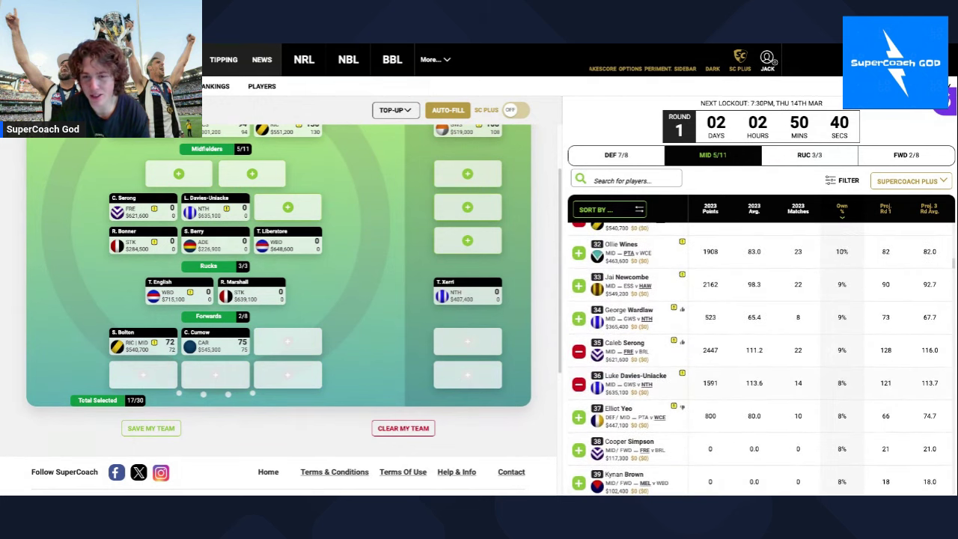
{"action": "scroll", "coordinate": [599, 413], "scroll_direction": "down", "scroll_amount": 2}
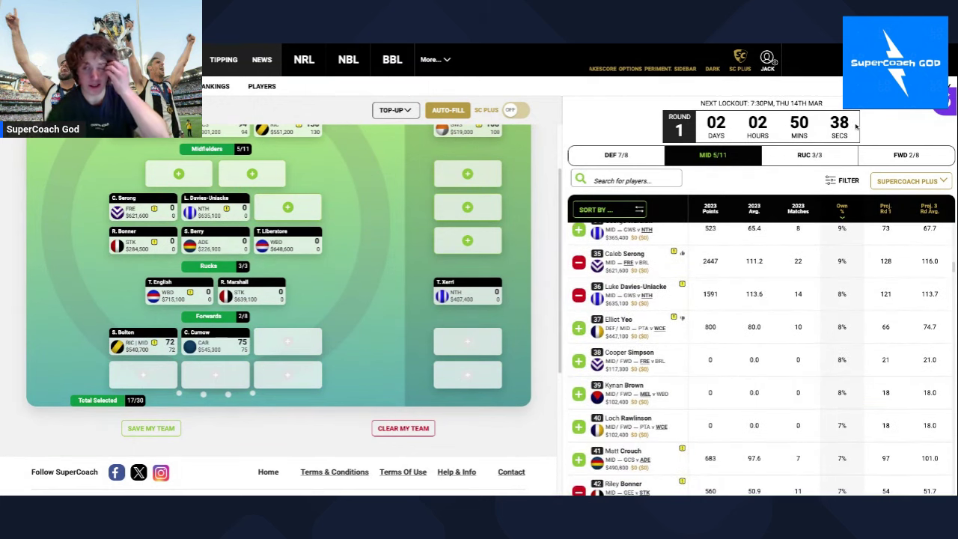
Step: Return to the available forwards and add Elijah Tsatas to the third on-field forward spot
{"action": "left_click", "coordinate": [872, 158]}
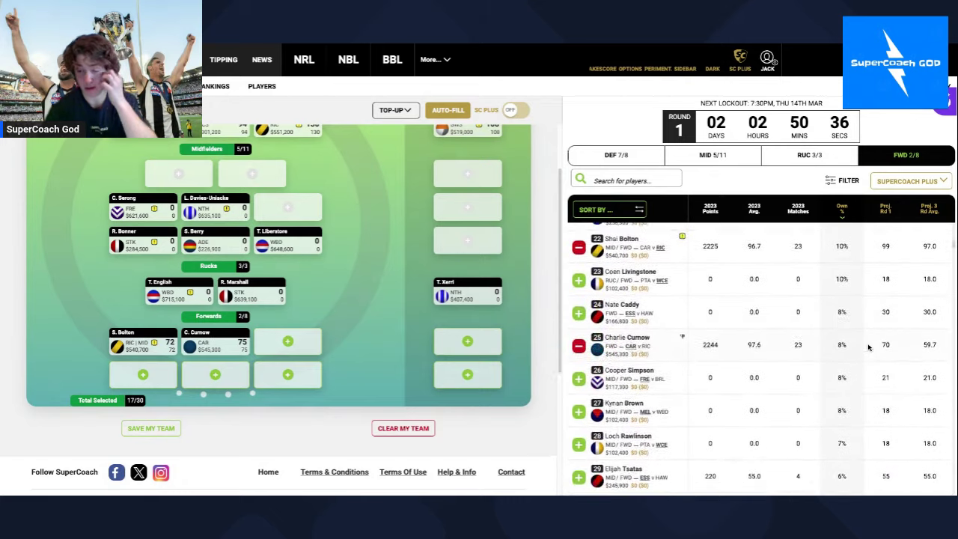
{"action": "scroll", "coordinate": [756, 365], "scroll_direction": "down", "scroll_amount": 1}
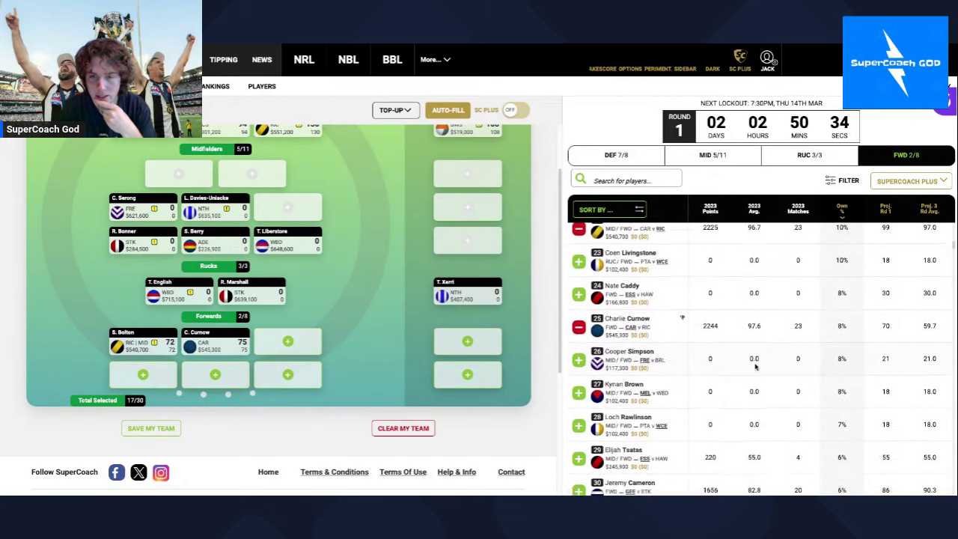
{"action": "scroll", "coordinate": [756, 366], "scroll_direction": "down", "scroll_amount": 5}
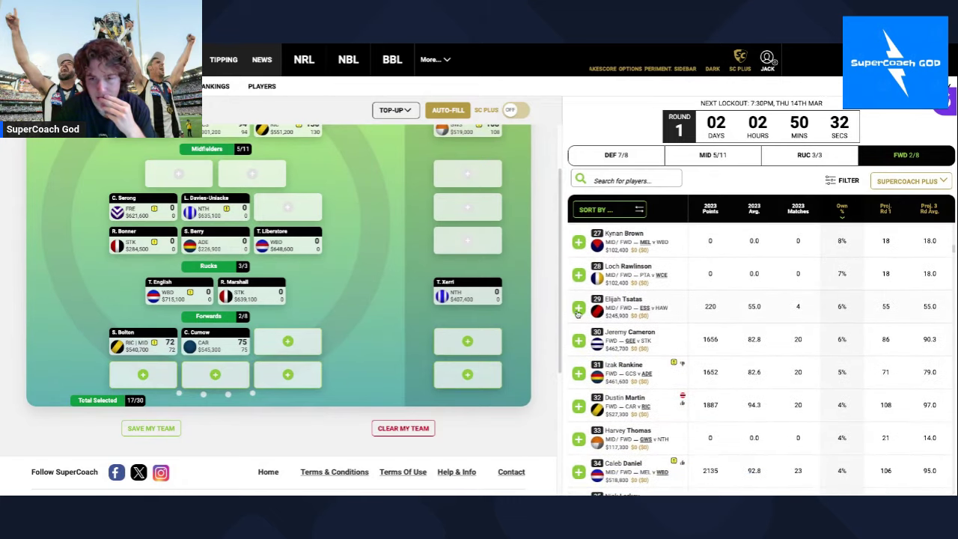
{"action": "left_click", "coordinate": [578, 309]}
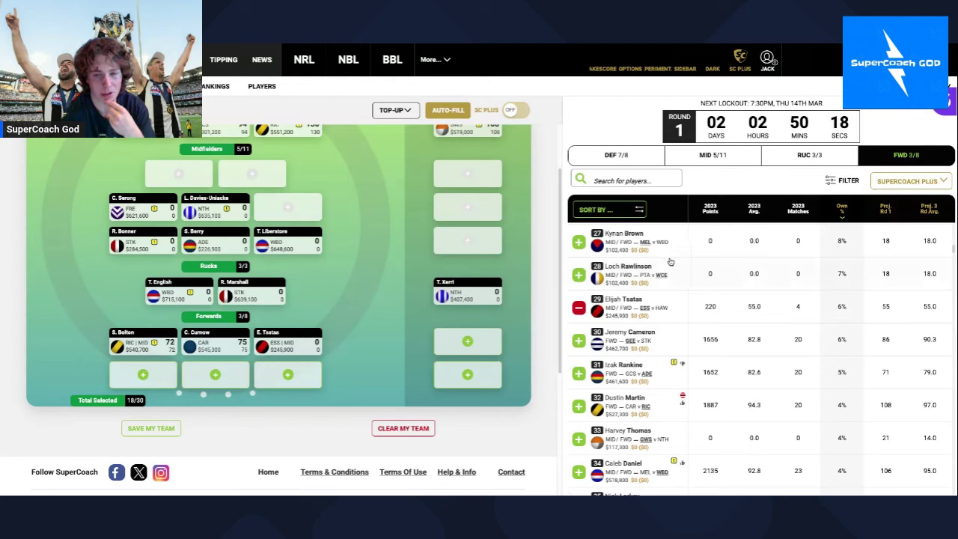
Step: Look further down the forward list and add Isaac Heeney to the fourth on-field forward spot
{"action": "scroll", "coordinate": [669, 261], "scroll_direction": "down", "scroll_amount": 1}
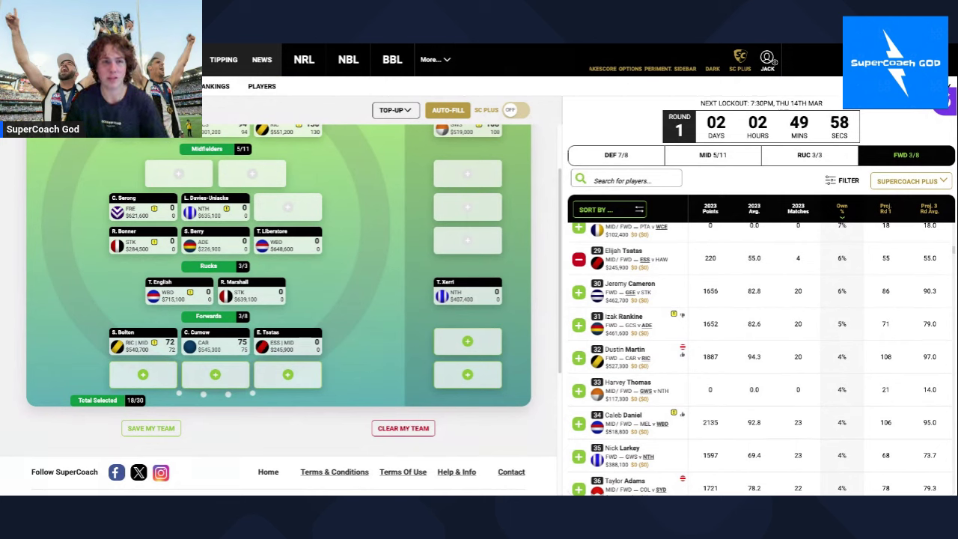
{"action": "scroll", "coordinate": [798, 445], "scroll_direction": "down", "scroll_amount": 3}
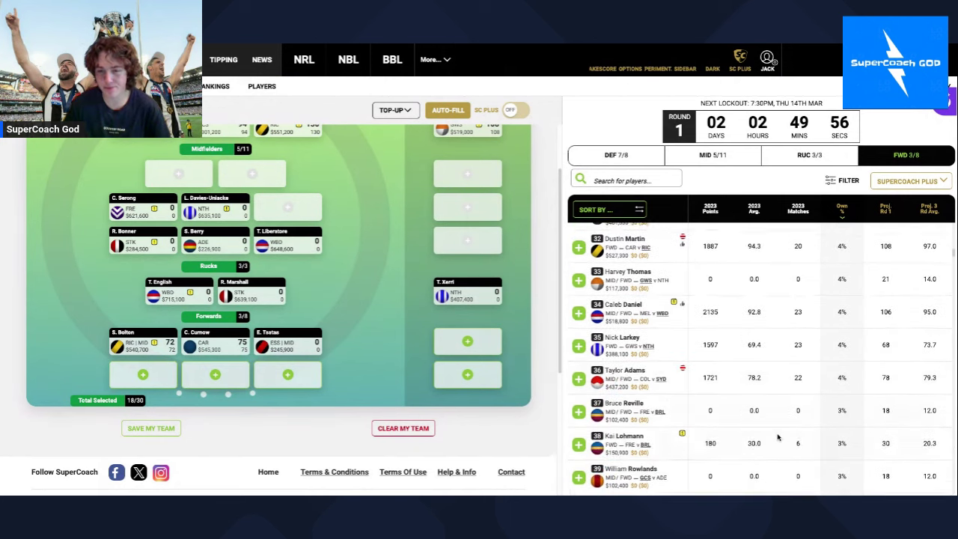
{"action": "scroll", "coordinate": [778, 437], "scroll_direction": "down", "scroll_amount": 2}
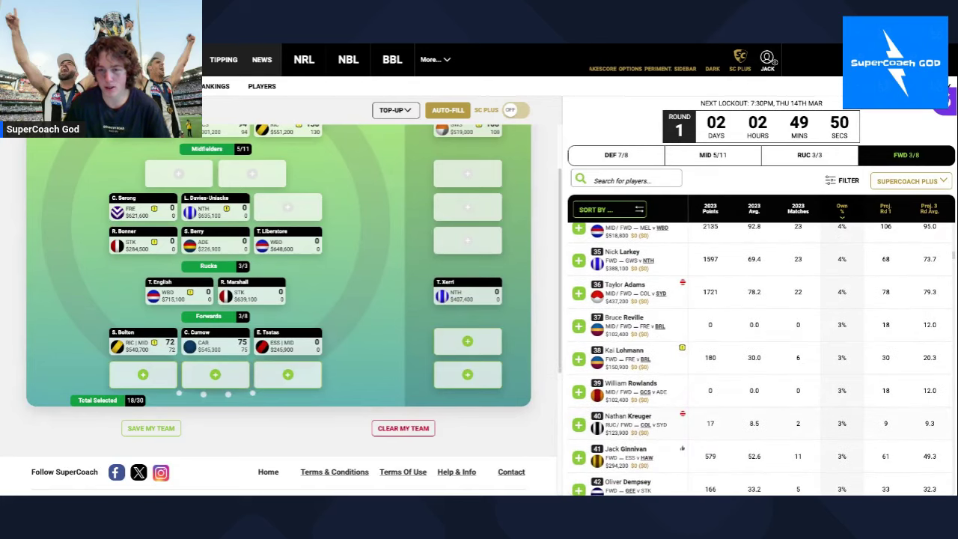
{"action": "scroll", "coordinate": [760, 359], "scroll_direction": "down", "scroll_amount": 3}
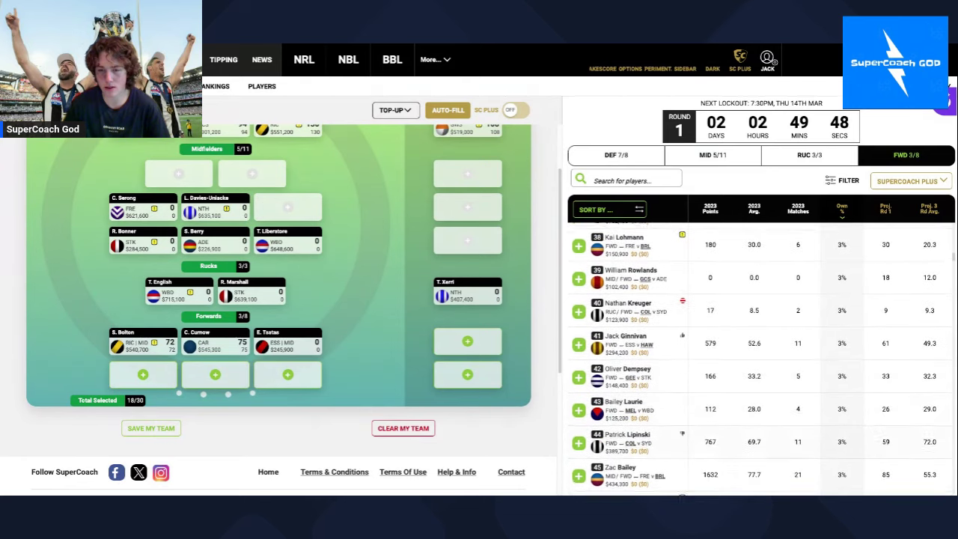
{"action": "scroll", "coordinate": [760, 359], "scroll_direction": "down", "scroll_amount": 2}
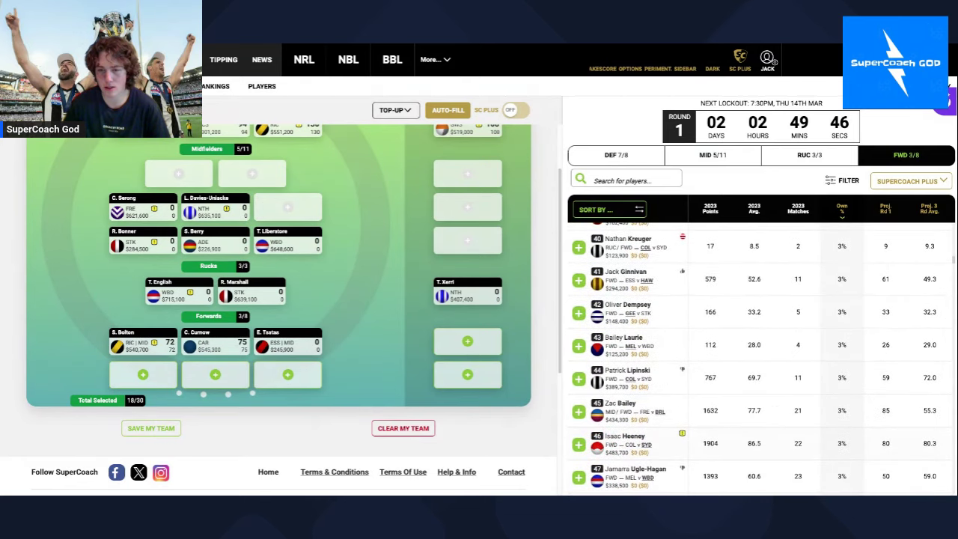
{"action": "scroll", "coordinate": [604, 394], "scroll_direction": "down", "scroll_amount": 2}
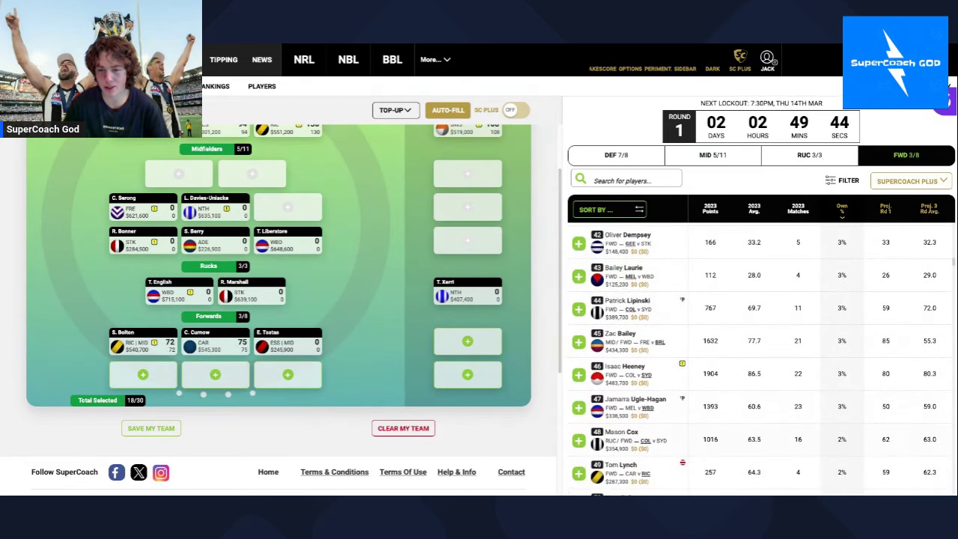
{"action": "left_click", "coordinate": [579, 374]}
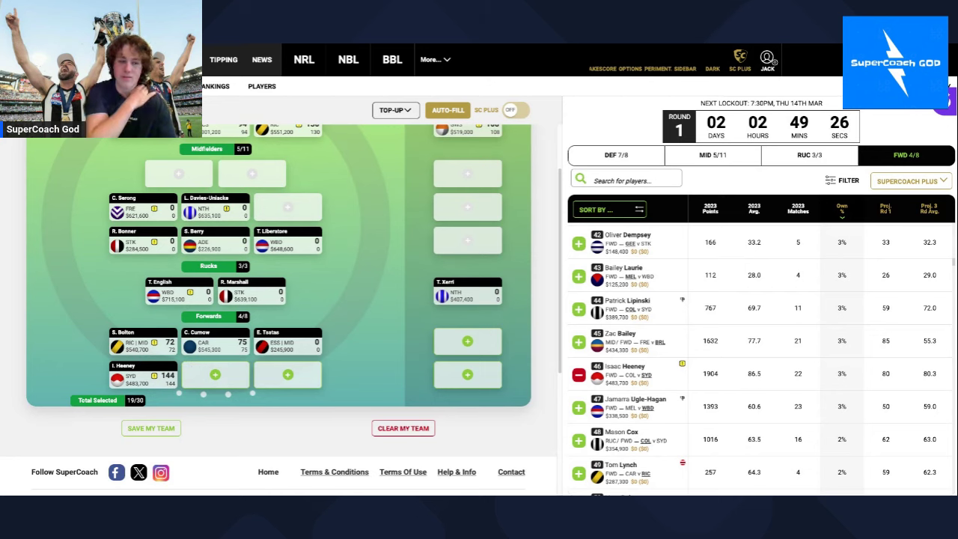
Step: Review the partly built team from the forwards up to the defenders and check the remaining salary
{"action": "mouse_move", "coordinate": [172, 378]}
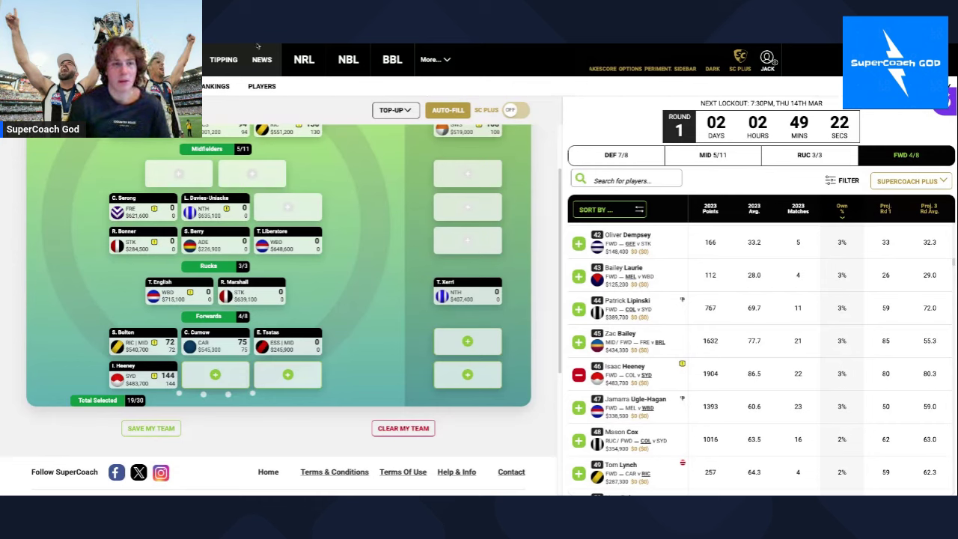
{"action": "mouse_move", "coordinate": [146, 367]}
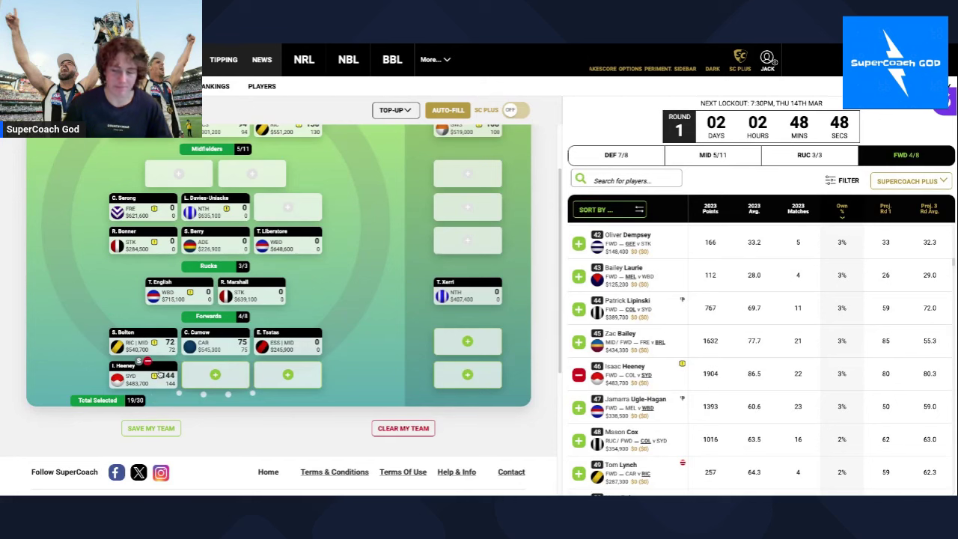
{"action": "scroll", "coordinate": [158, 375], "scroll_direction": "up", "scroll_amount": 2}
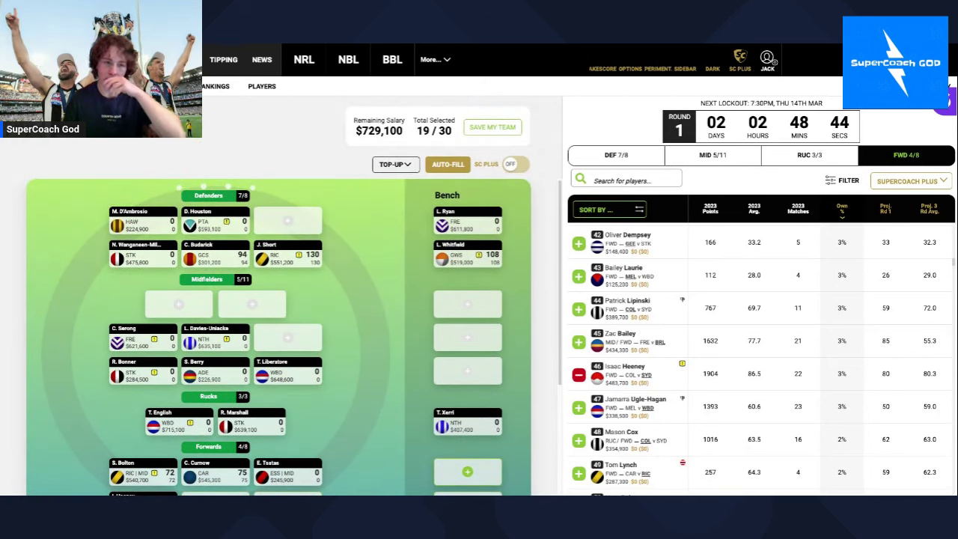
{"action": "mouse_move", "coordinate": [245, 251]}
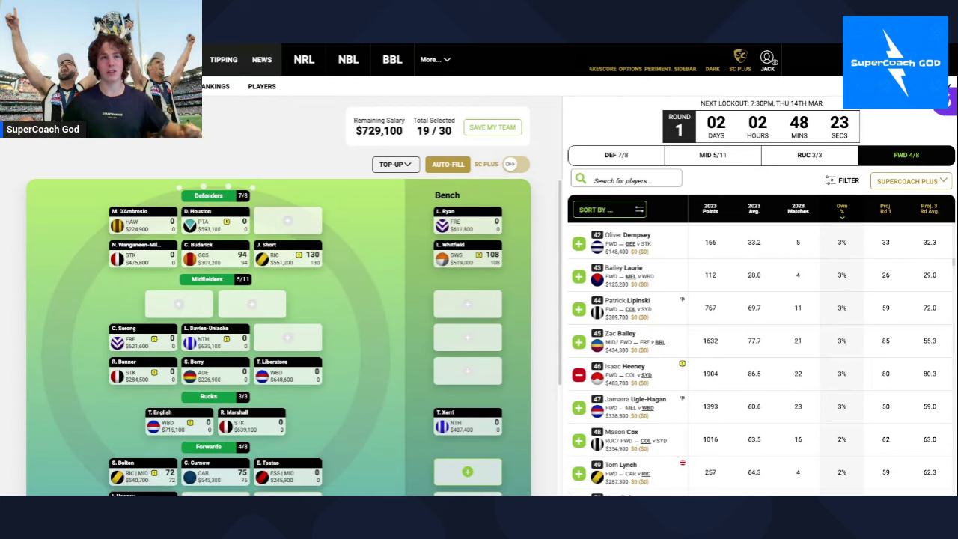
Step: Reload the page to discard the unsaved selections, and review the saved 30-player team at a smaller page scale
{"action": "key", "text": "F5"}
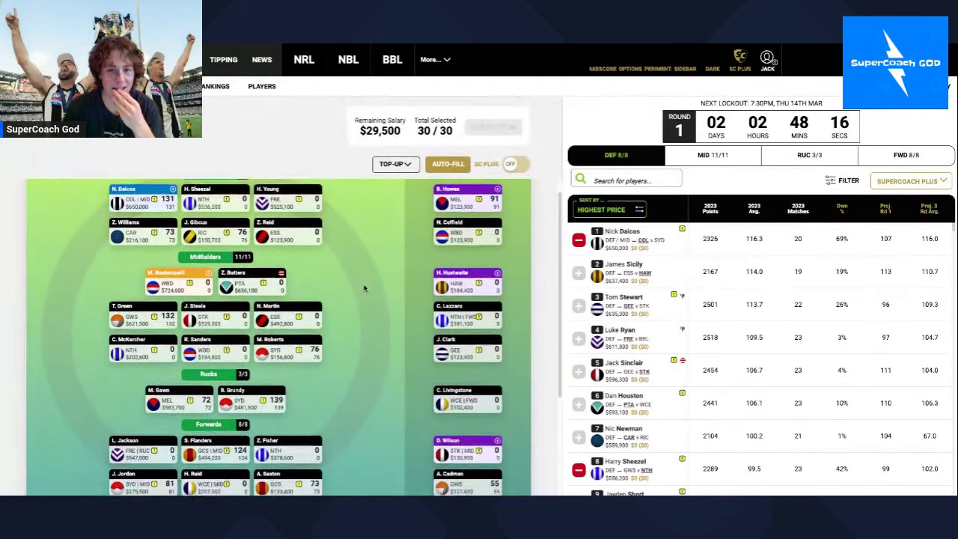
{"action": "scroll", "coordinate": [367, 285], "scroll_direction": "down", "scroll_amount": 1}
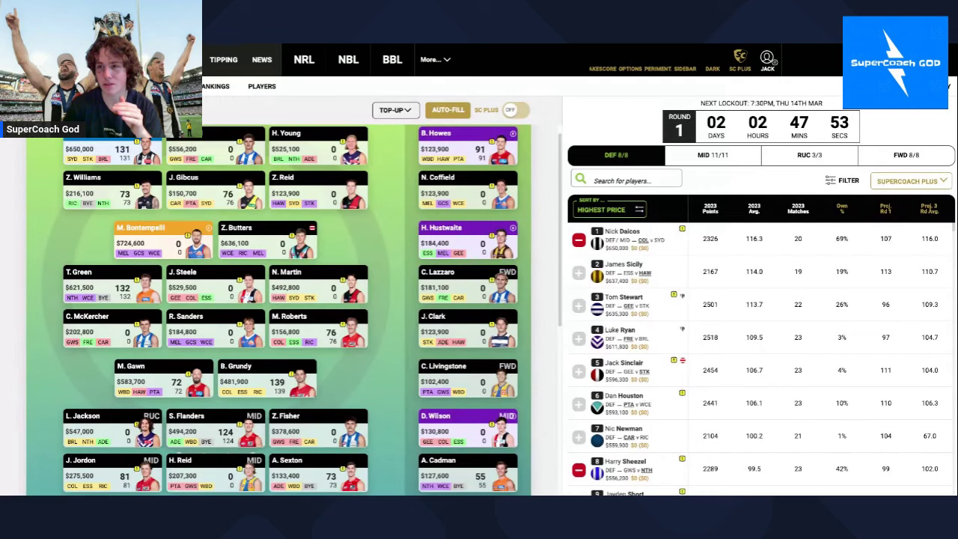
{"action": "key", "text": "ctrl+minus"}
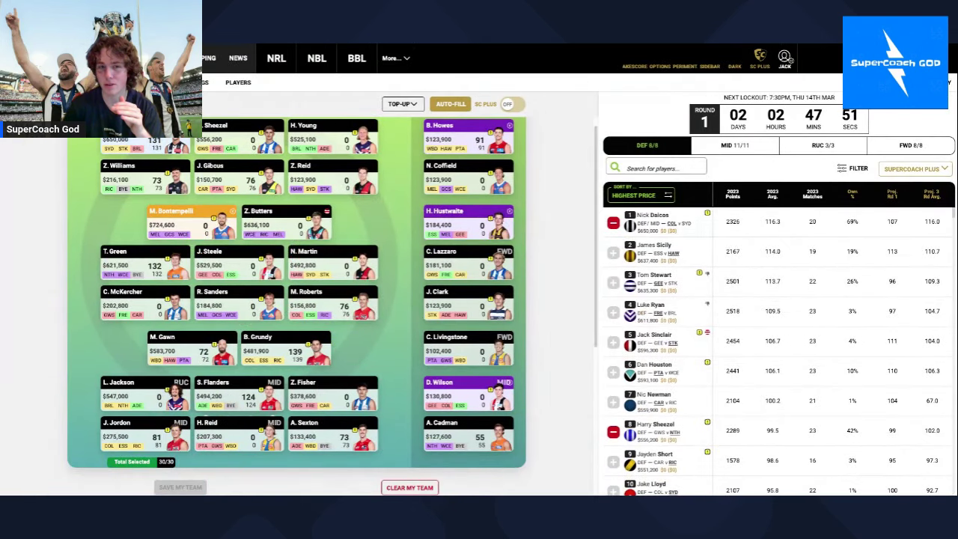
{"action": "key", "text": "ctrl+minus"}
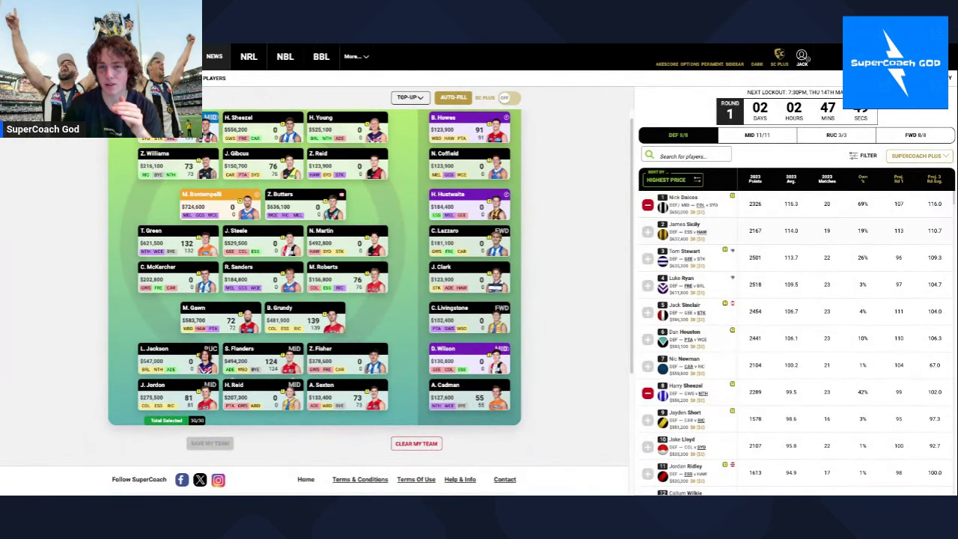
{"action": "key", "text": "ctrl+plus"}
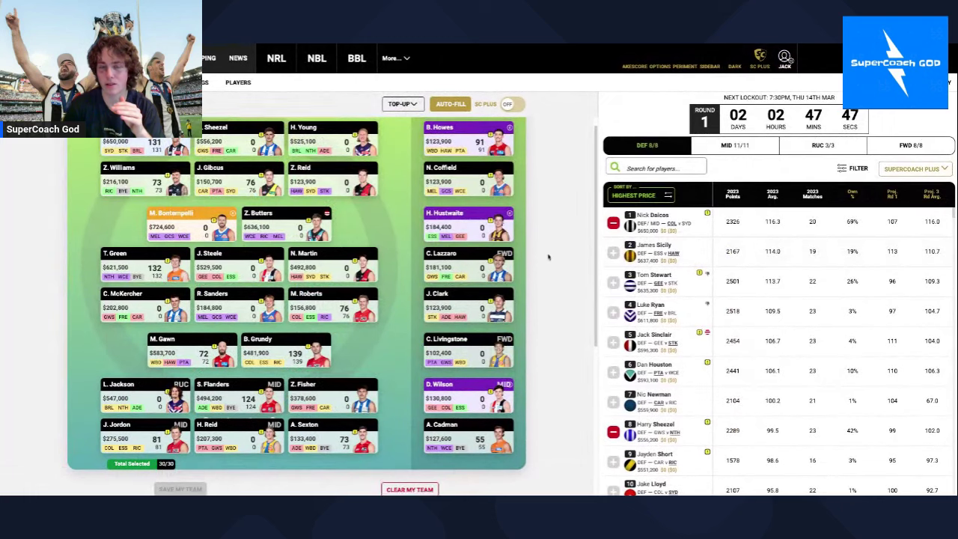
{"action": "scroll", "coordinate": [548, 256], "scroll_direction": "up", "scroll_amount": 2}
{"action": "scroll", "coordinate": [548, 257], "scroll_direction": "down", "scroll_amount": 2}
{"action": "scroll", "coordinate": [547, 257], "scroll_direction": "up", "scroll_amount": 2}
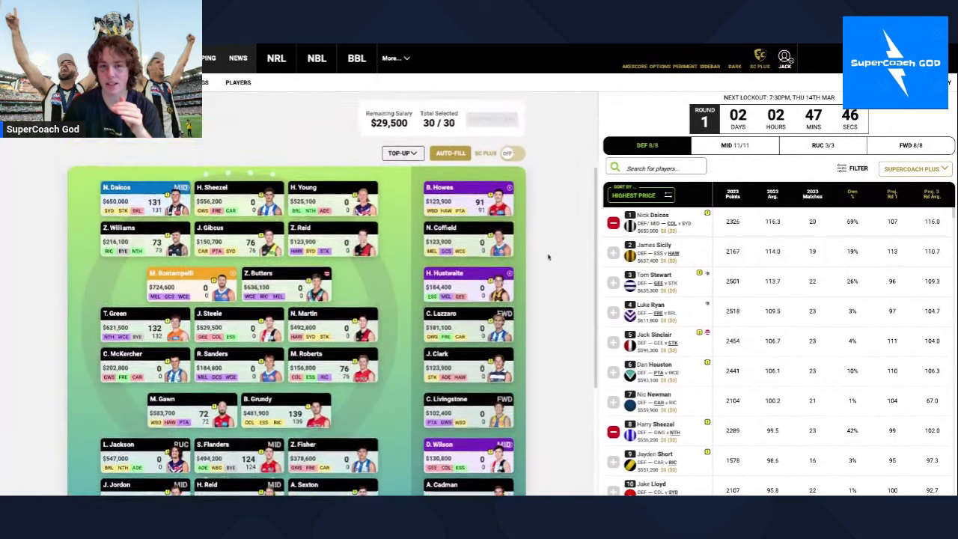
{"action": "scroll", "coordinate": [547, 257], "scroll_direction": "down", "scroll_amount": 2}
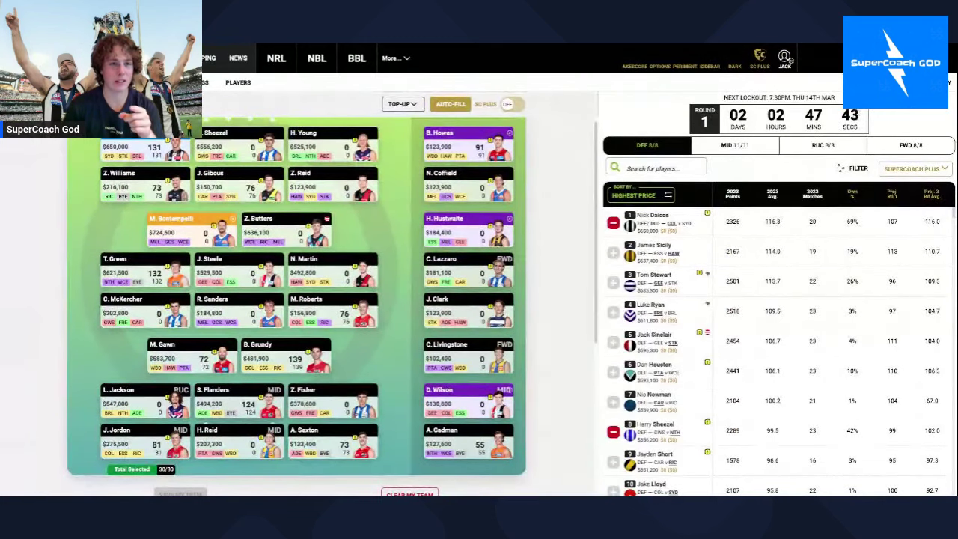